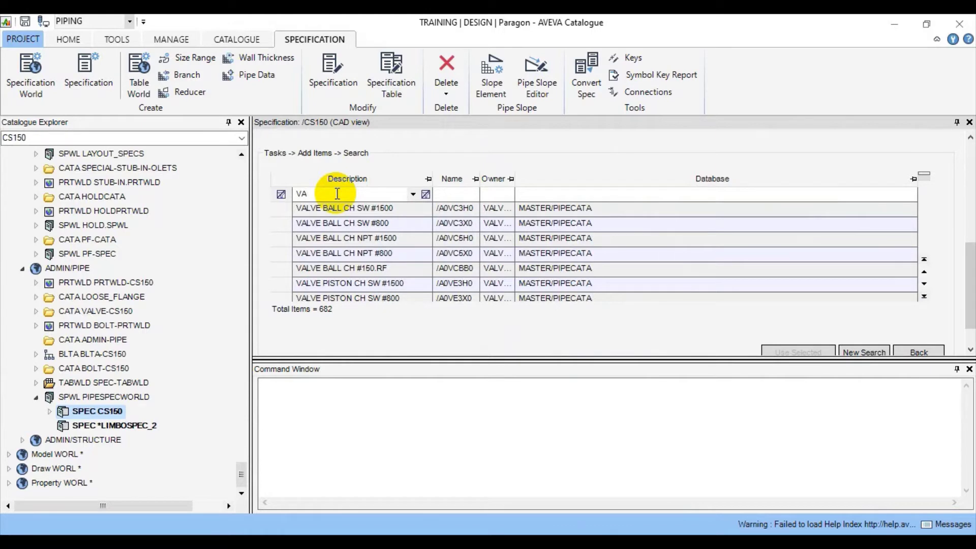
Filter the search descriptions by VALVE GATE and use VALVE GATE SW #800 as the catalogue item to add
{"action": "type", "text": "G"}
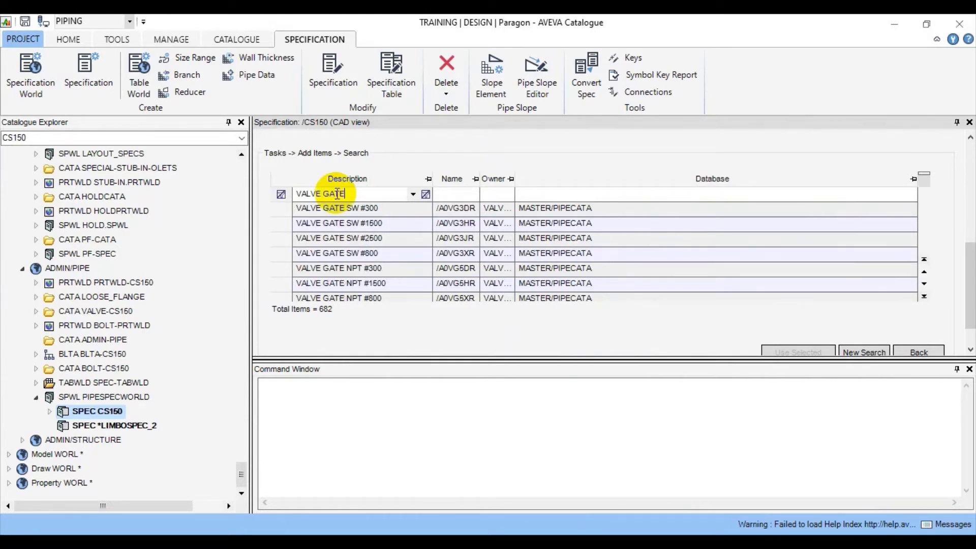
{"action": "type", "text": "ATE"}
{"action": "left_click", "coordinate": [384, 257]}
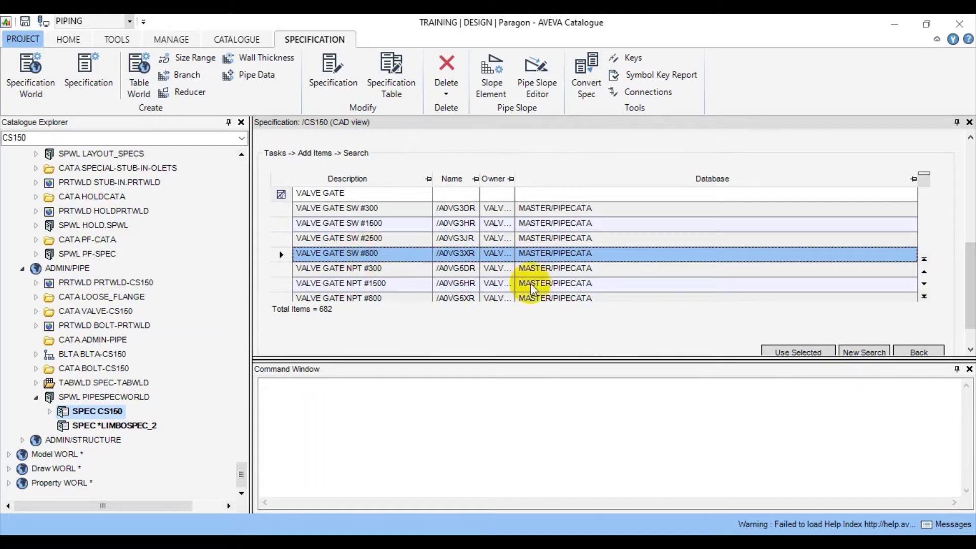
{"action": "left_click", "coordinate": [814, 356]}
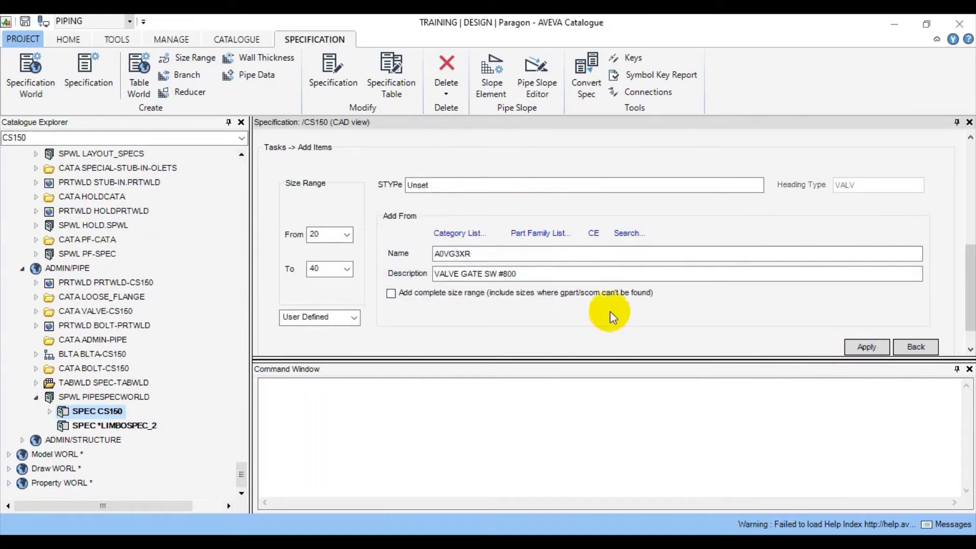
Add the gate valve to the specification with size range 20 to 40 and SType VGSW
{"action": "left_click", "coordinate": [346, 234]}
{"action": "left_click", "coordinate": [331, 247]}
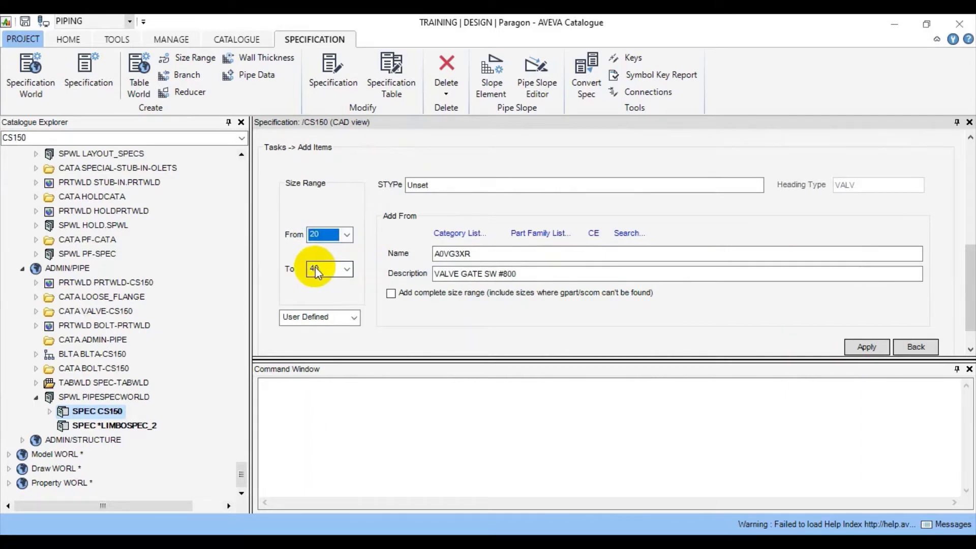
{"action": "left_click", "coordinate": [316, 269]}
{"action": "left_click", "coordinate": [320, 286]}
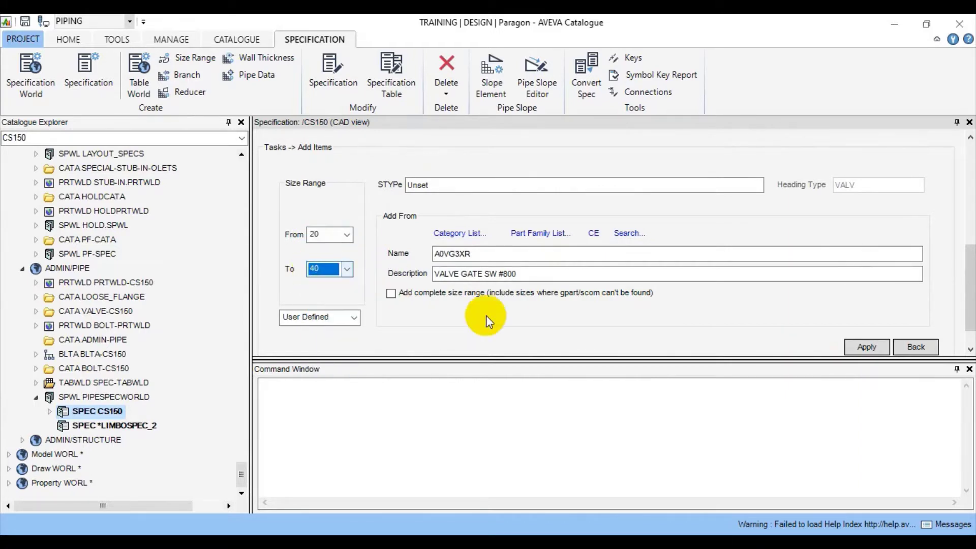
{"action": "left_click_drag", "start_coordinate": [436, 184], "coordinate": [357, 184]}
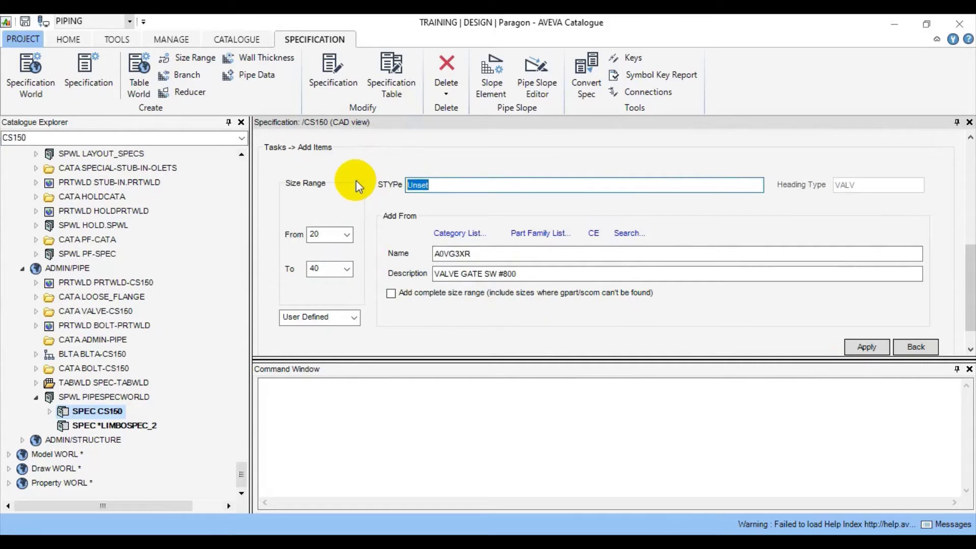
{"action": "type", "text": "VGSW"}
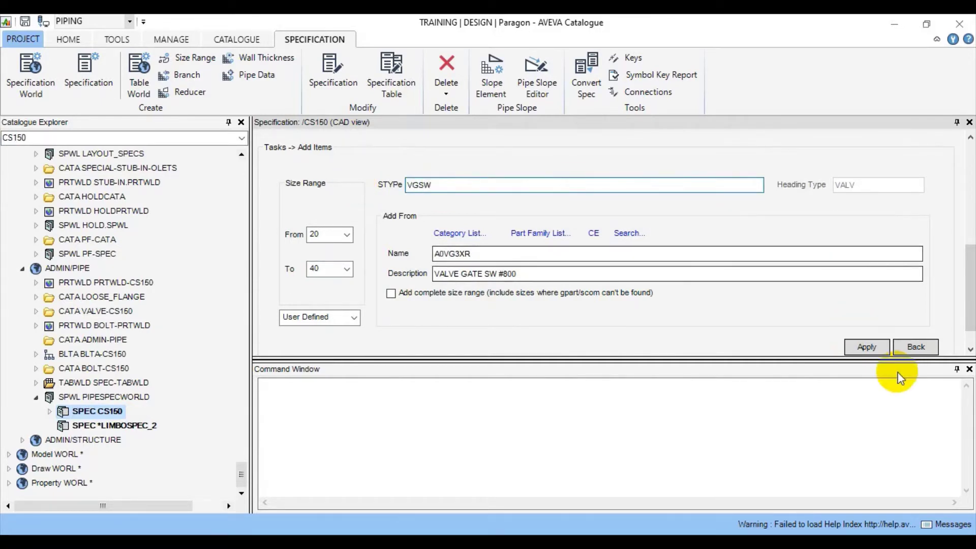
{"action": "left_click", "coordinate": [874, 347]}
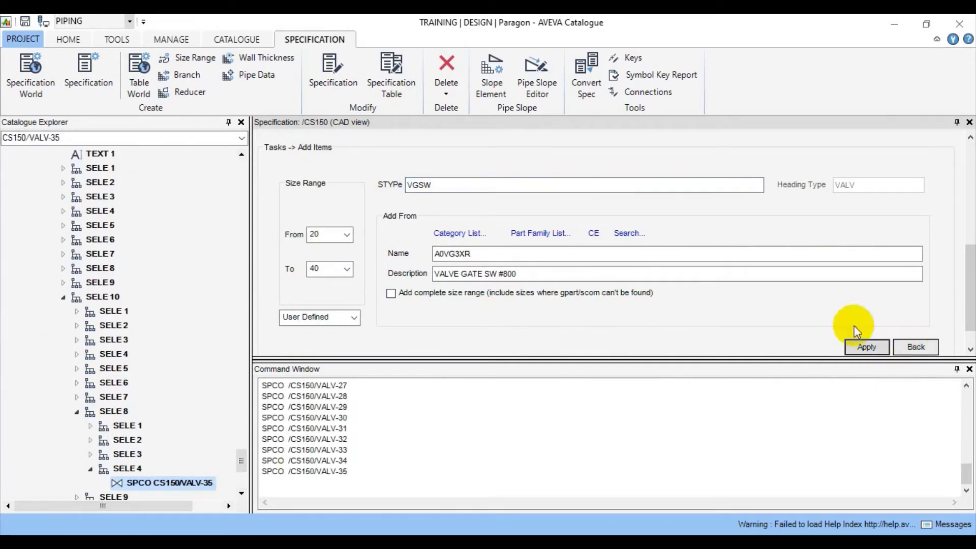
Copy the catalogue name A0VG3XR and leave the Add Items form
{"action": "left_click_drag", "start_coordinate": [475, 253], "coordinate": [414, 246]}
{"action": "right_click", "coordinate": [442, 255]}
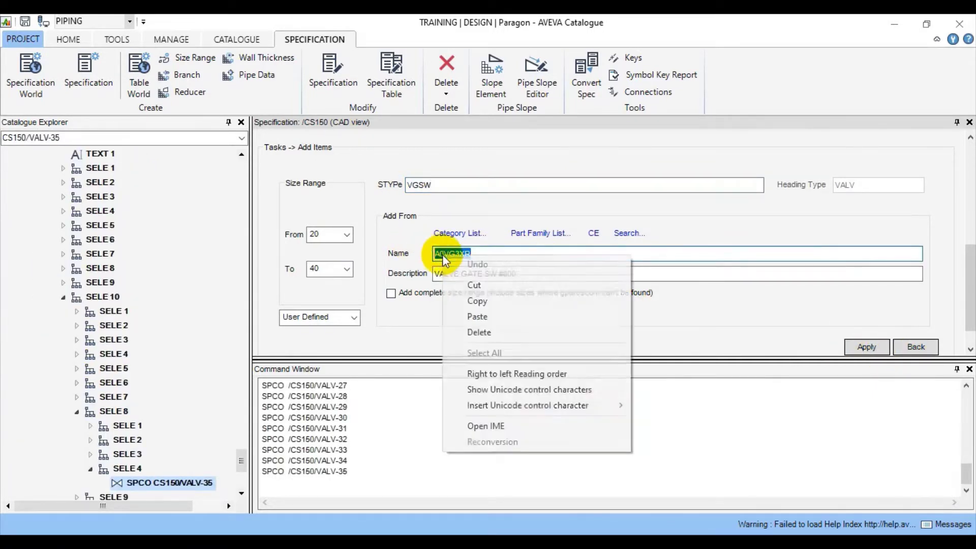
{"action": "left_click", "coordinate": [487, 295]}
{"action": "left_click", "coordinate": [921, 347]}
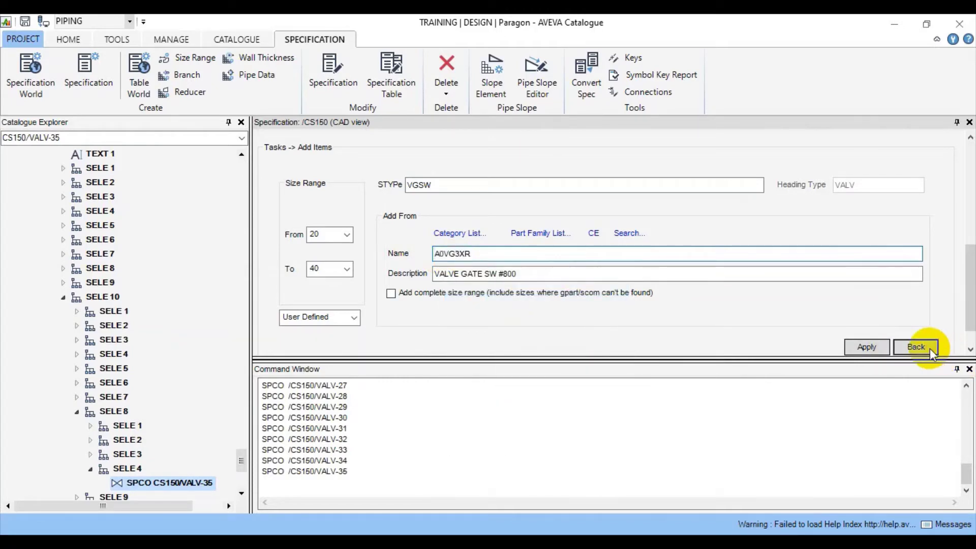
Select the three VGSW valve items of bores 20, 25 and 40 and open their references for editing
{"action": "left_click_drag", "start_coordinate": [960, 322], "coordinate": [963, 196]}
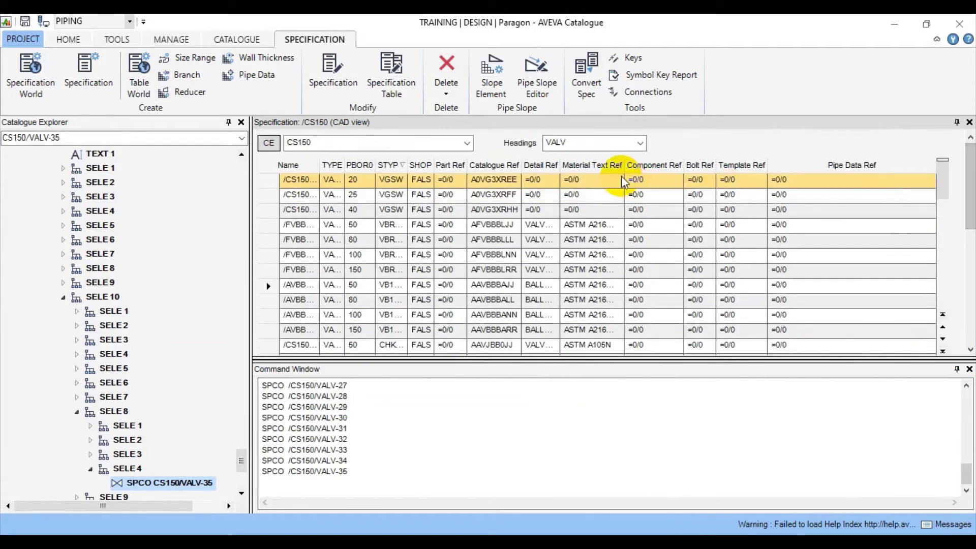
{"action": "left_click", "coordinate": [598, 208], "text": "shift"}
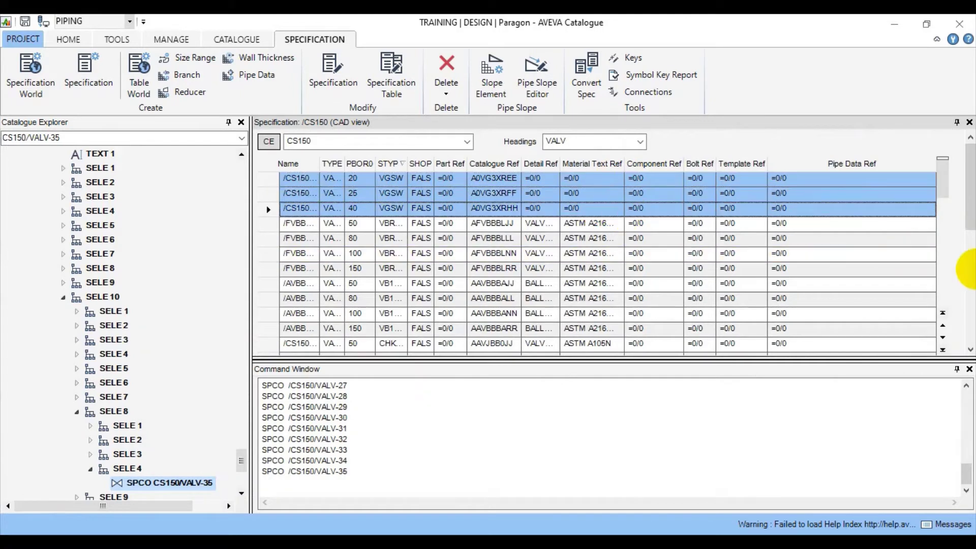
{"action": "left_click_drag", "start_coordinate": [965, 218], "coordinate": [968, 305]}
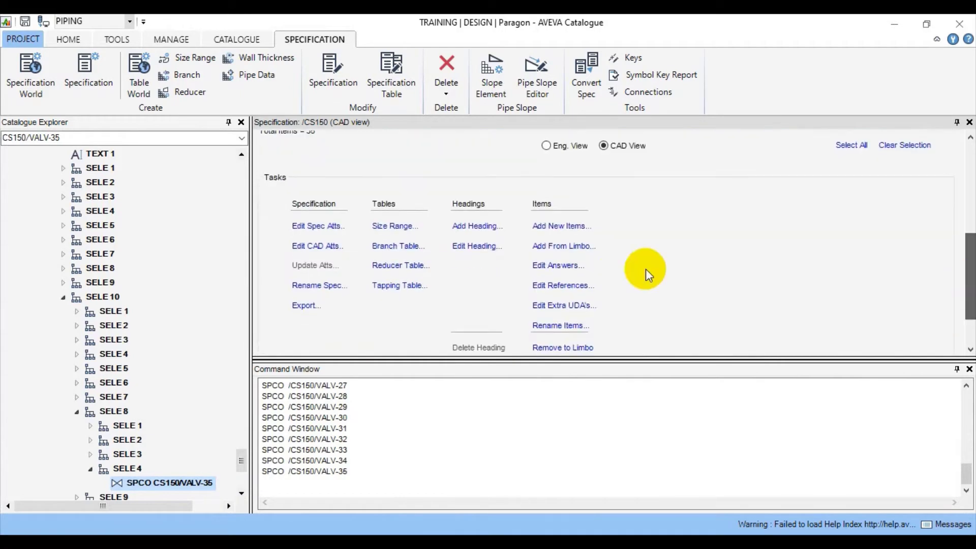
{"action": "left_click", "coordinate": [579, 284]}
Set the Detail Ref to the VALVE GATE SW #800 detail text, filtering the list by owner name A0VG3XR
{"action": "left_click", "coordinate": [501, 246]}
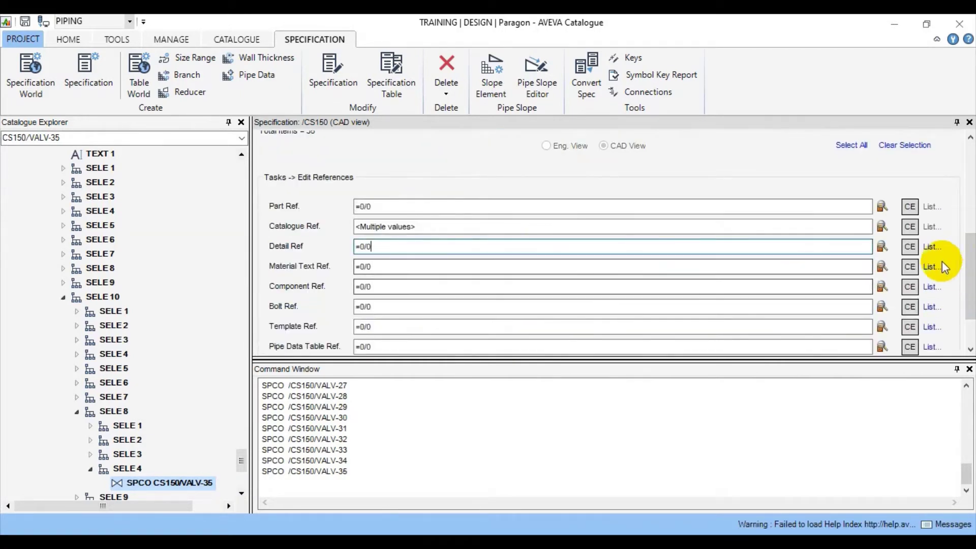
{"action": "left_click", "coordinate": [930, 248]}
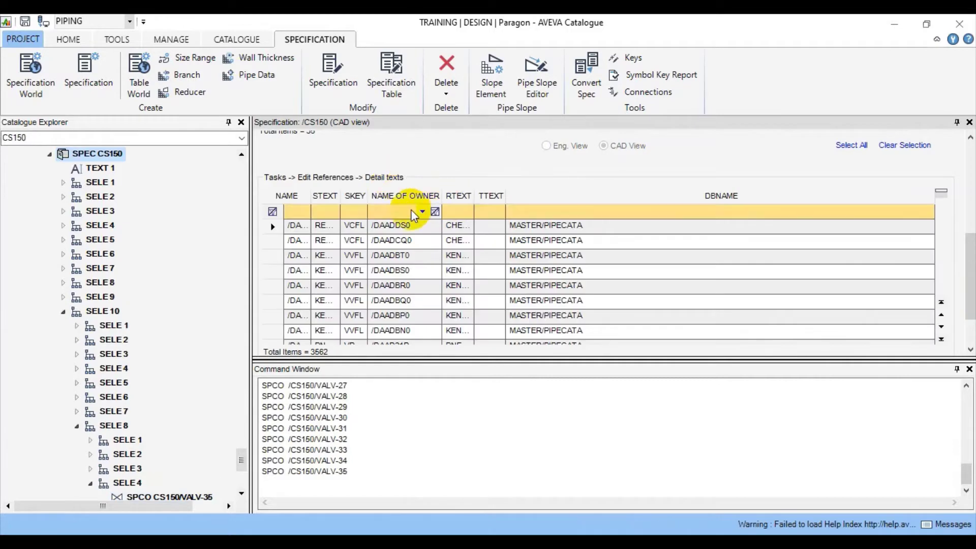
{"action": "left_click", "coordinate": [395, 212]}
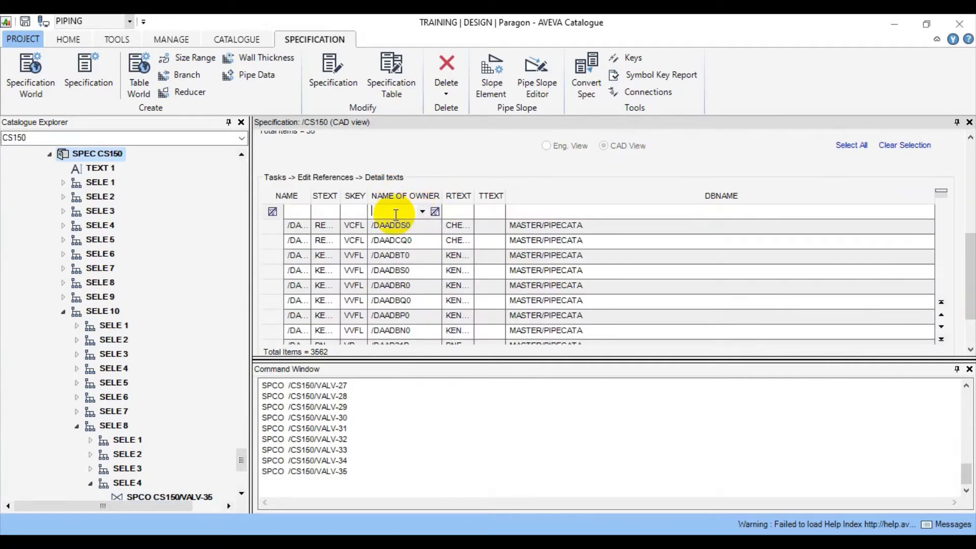
{"action": "key", "text": "ctrl+v"}
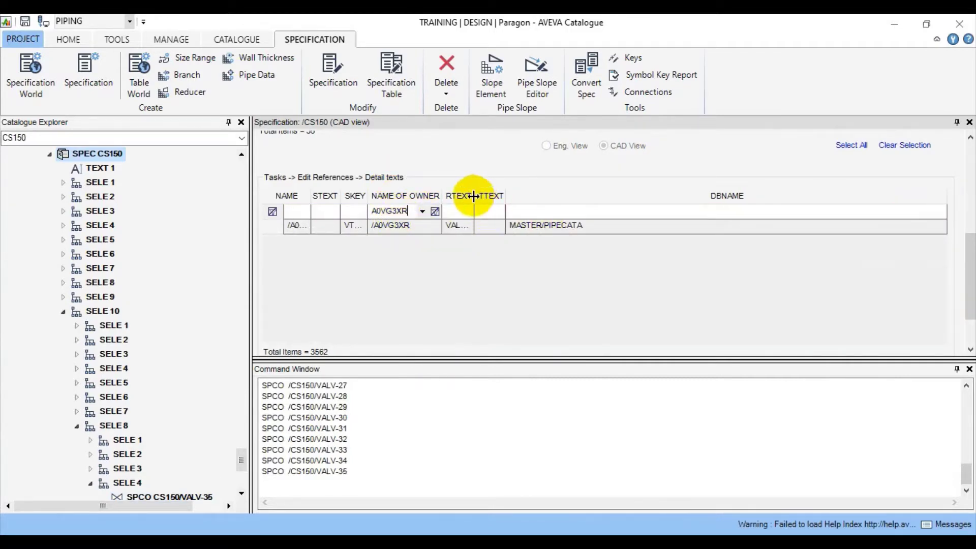
{"action": "double_click", "coordinate": [473, 195]}
{"action": "left_click", "coordinate": [493, 223]}
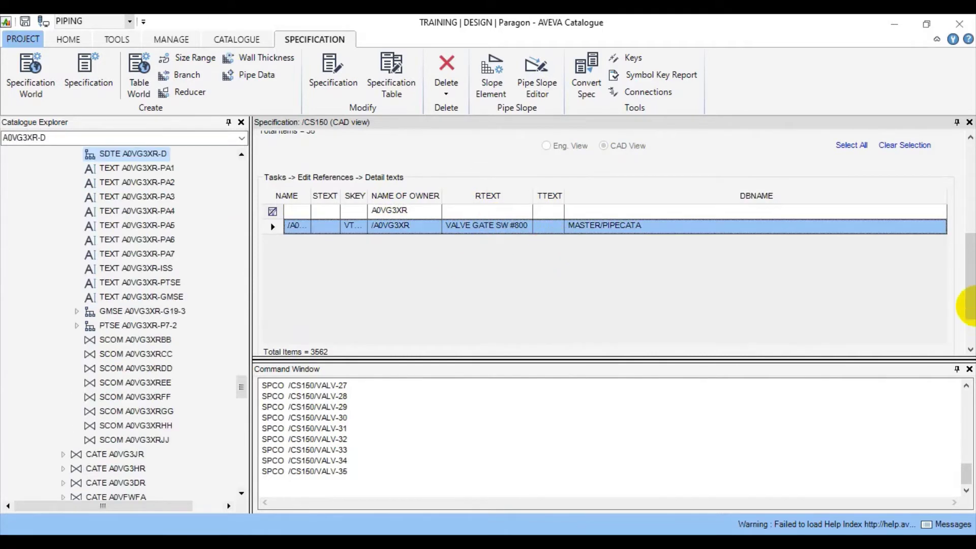
{"action": "scroll", "coordinate": [965, 315], "scroll_direction": "down", "scroll_amount": 2}
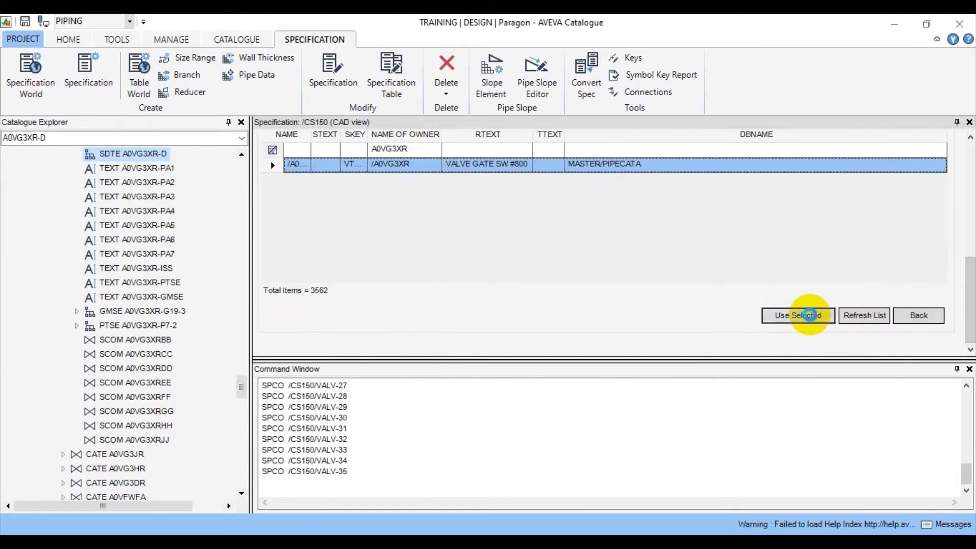
{"action": "left_click", "coordinate": [802, 316]}
Set the Material Text Ref to A105N, filtering the material texts by A105, and apply the references to the selected valves
{"action": "left_click", "coordinate": [429, 209]}
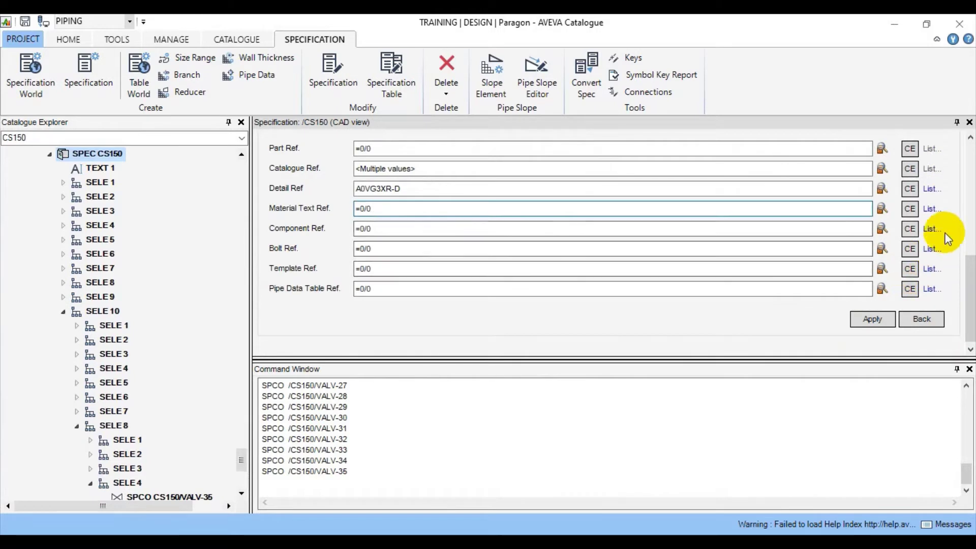
{"action": "left_click", "coordinate": [930, 209]}
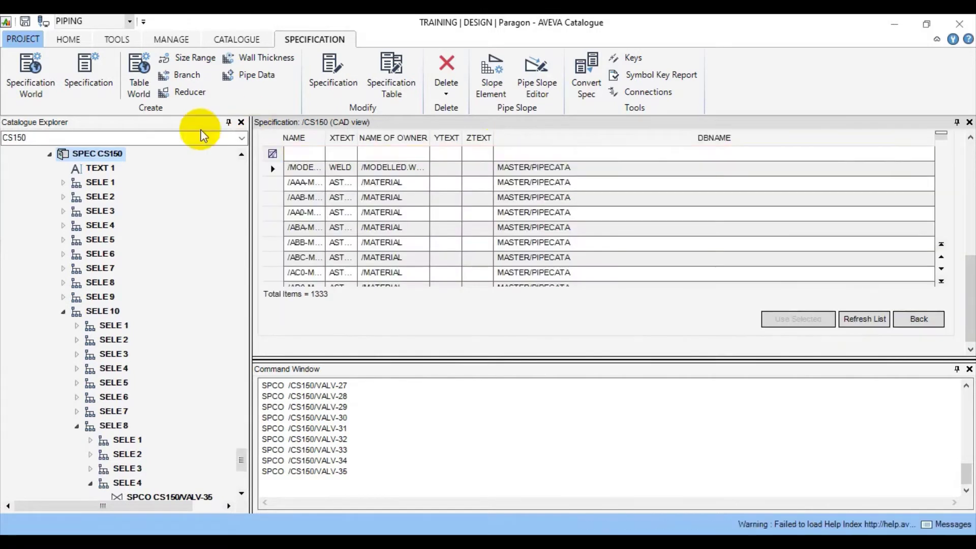
{"action": "double_click", "coordinate": [324, 141]}
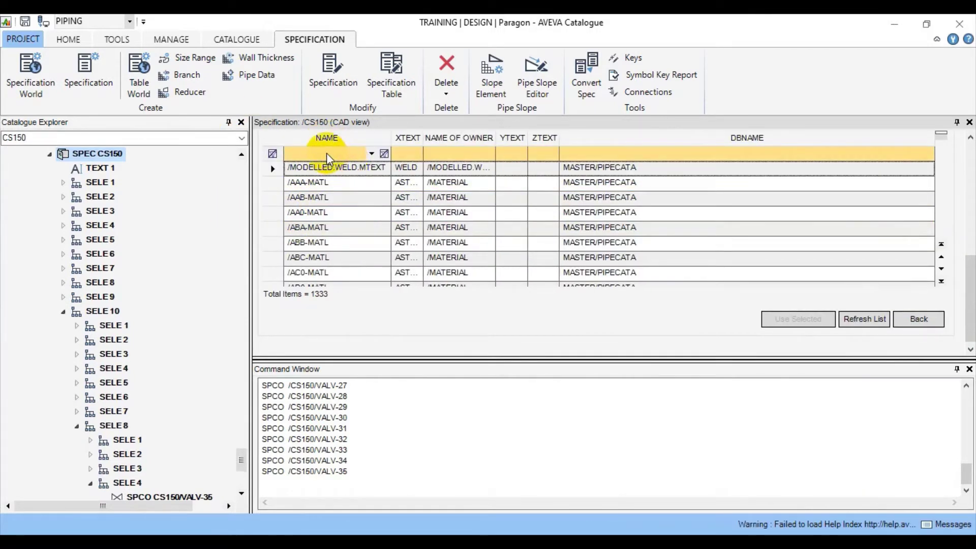
{"action": "left_click", "coordinate": [327, 153]}
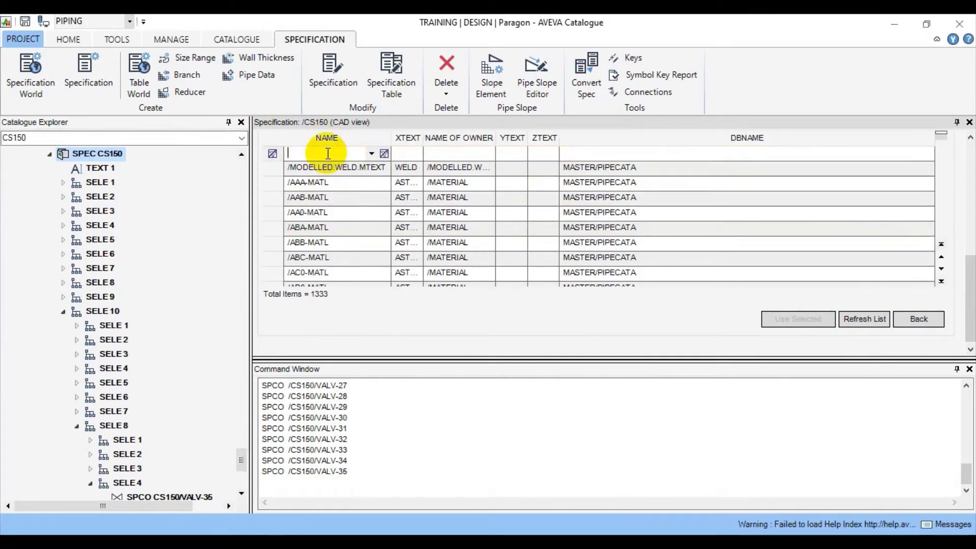
{"action": "double_click", "coordinate": [423, 137]}
{"action": "left_click", "coordinate": [417, 153]}
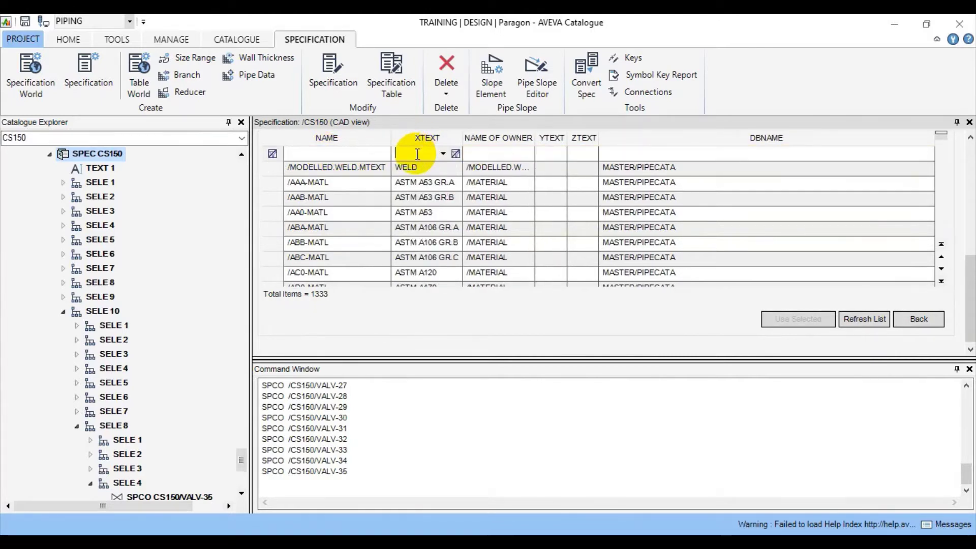
{"action": "type", "text": "A105"}
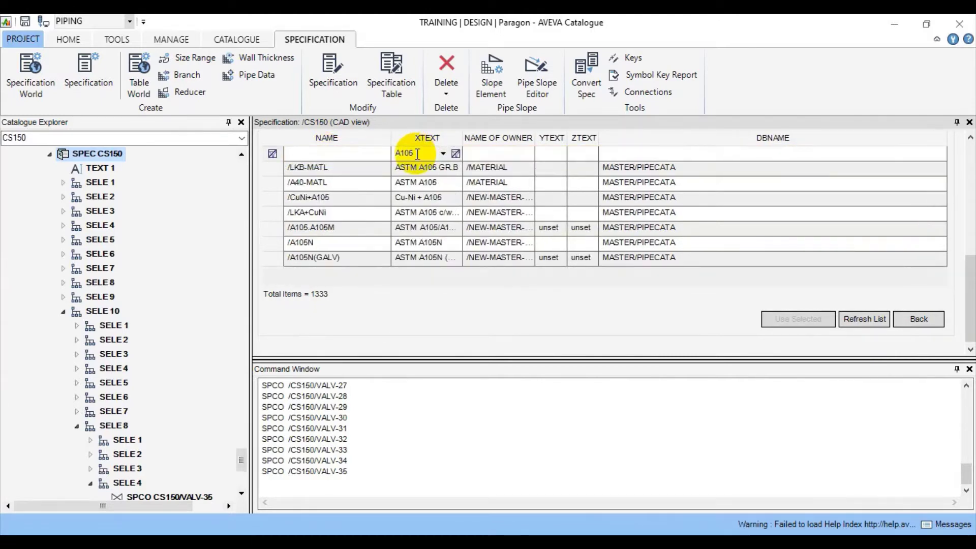
{"action": "left_click", "coordinate": [438, 242]}
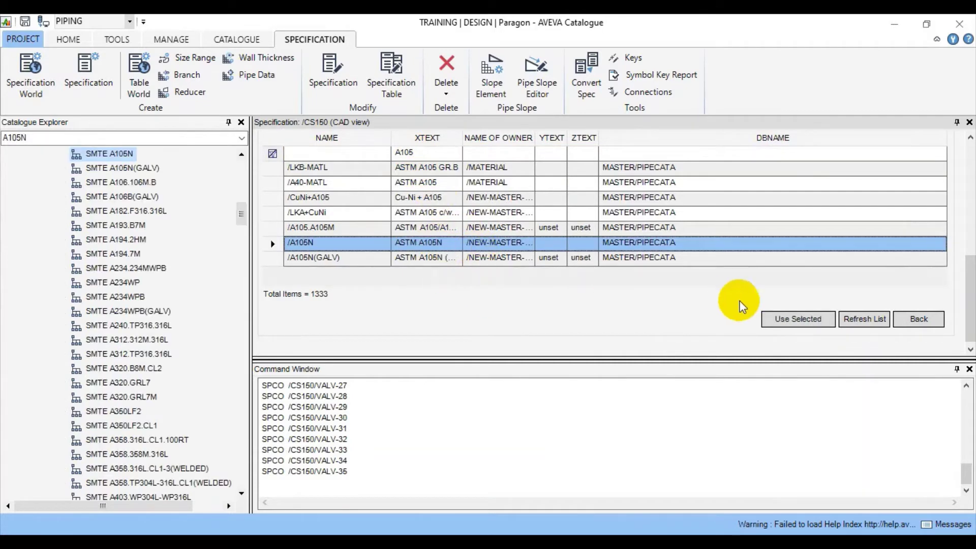
{"action": "left_click", "coordinate": [782, 319]}
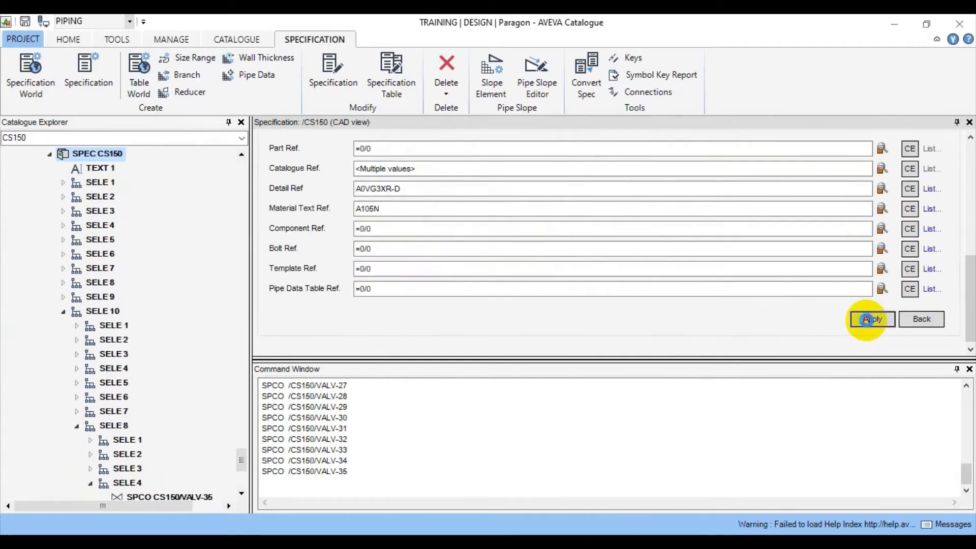
{"action": "left_click", "coordinate": [865, 319]}
{"action": "left_click", "coordinate": [921, 319]}
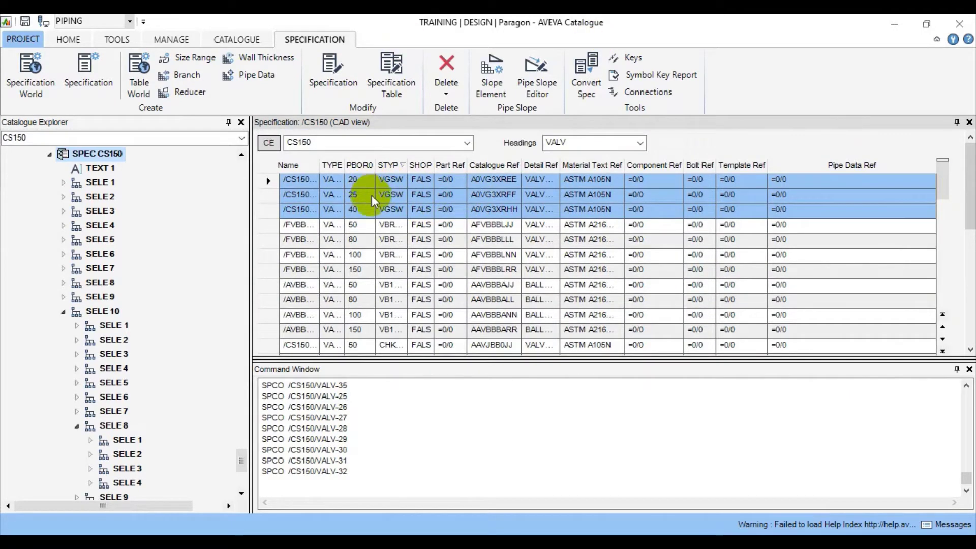
Open the model category of the bore 40 VGSW valve, examine its geometry, connection type and parameter table, and close the model view
{"action": "left_click", "coordinate": [358, 210]}
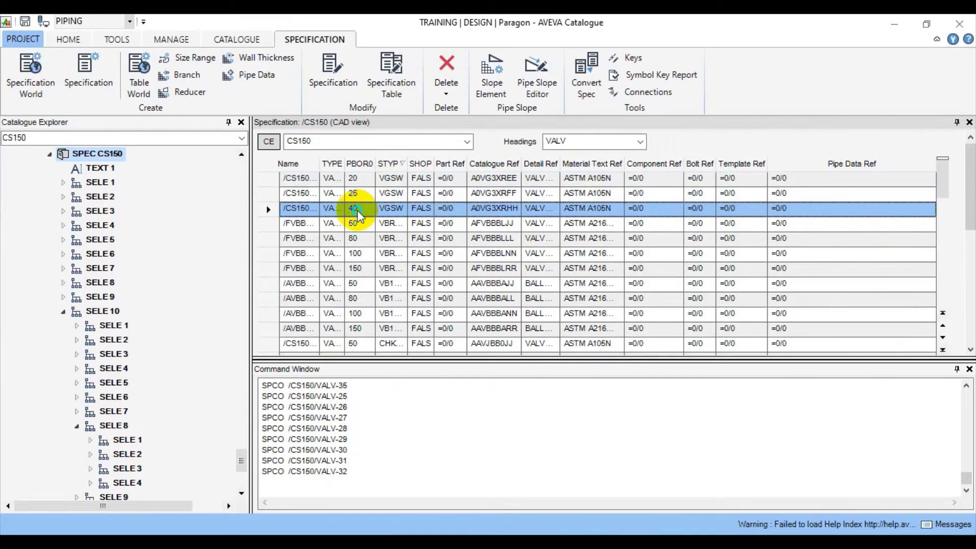
{"action": "right_click", "coordinate": [358, 213]}
{"action": "mouse_move", "coordinate": [402, 233]}
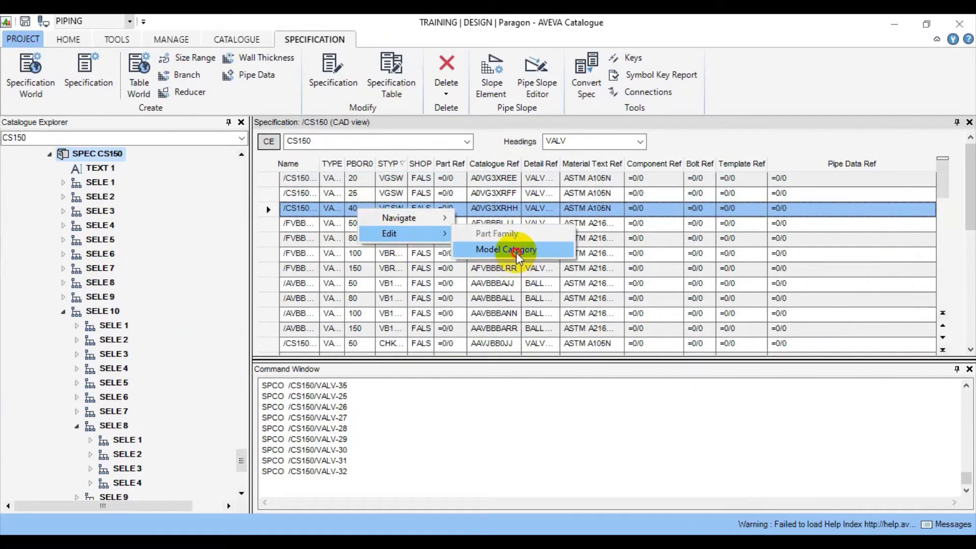
{"action": "left_click", "coordinate": [516, 249]}
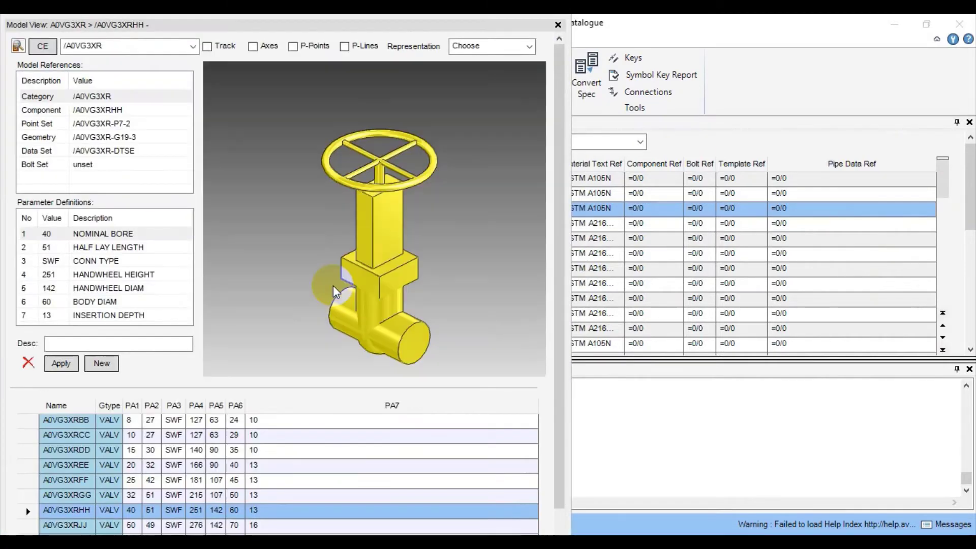
{"action": "left_click_drag", "start_coordinate": [392, 304], "coordinate": [426, 265]}
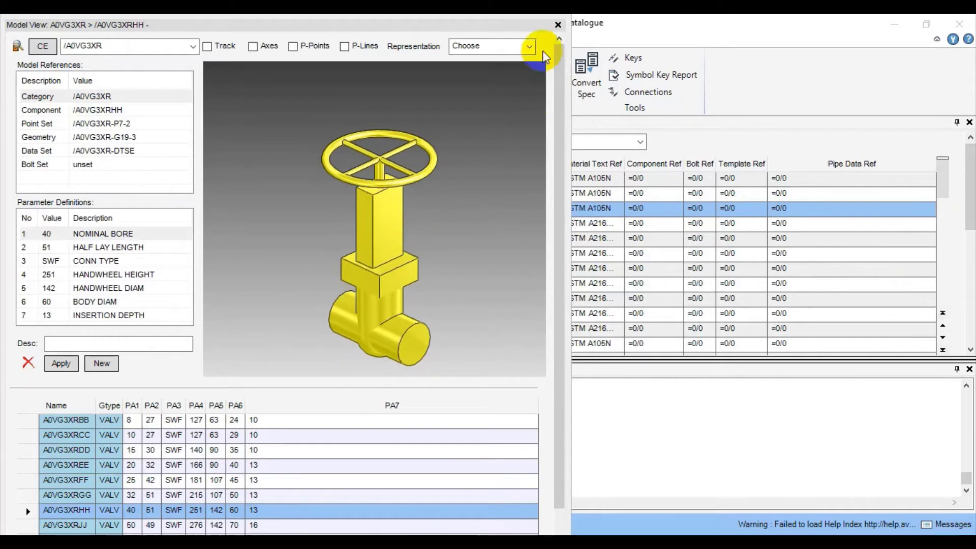
{"action": "scroll", "coordinate": [160, 358], "scroll_direction": "down", "scroll_amount": 2}
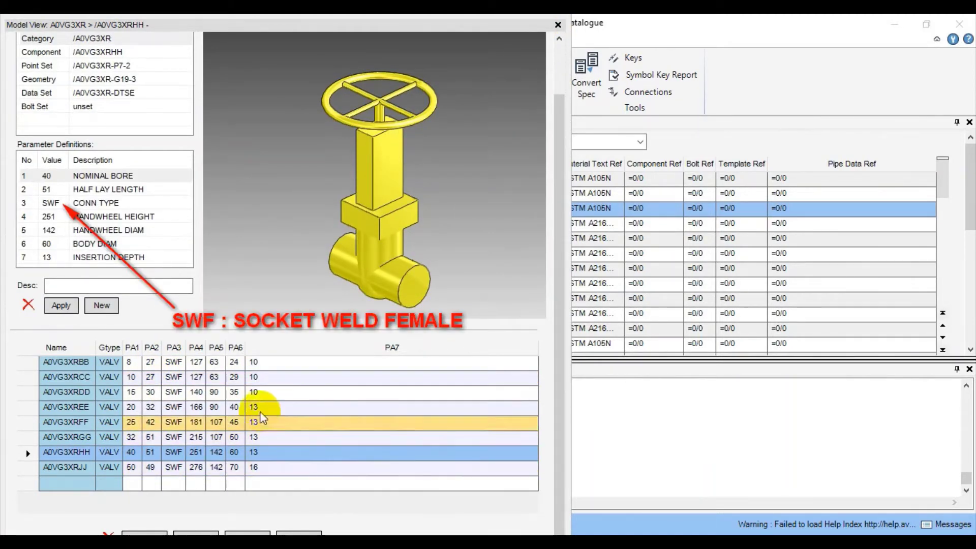
{"action": "left_click", "coordinate": [557, 24]}
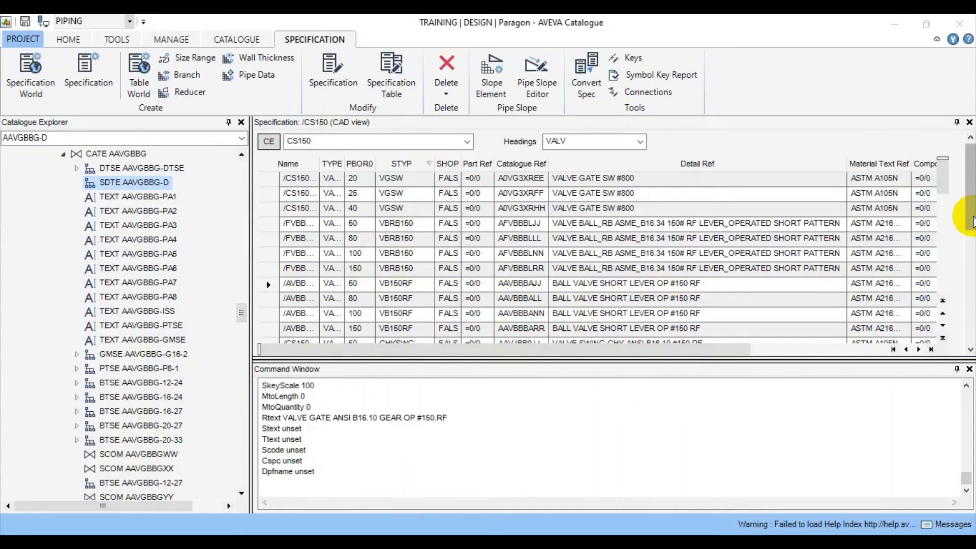
Start adding new valve items to the specification through a catalogue search, and filter the search results by the description GATE
{"action": "left_click_drag", "start_coordinate": [960, 264], "coordinate": [963, 346]}
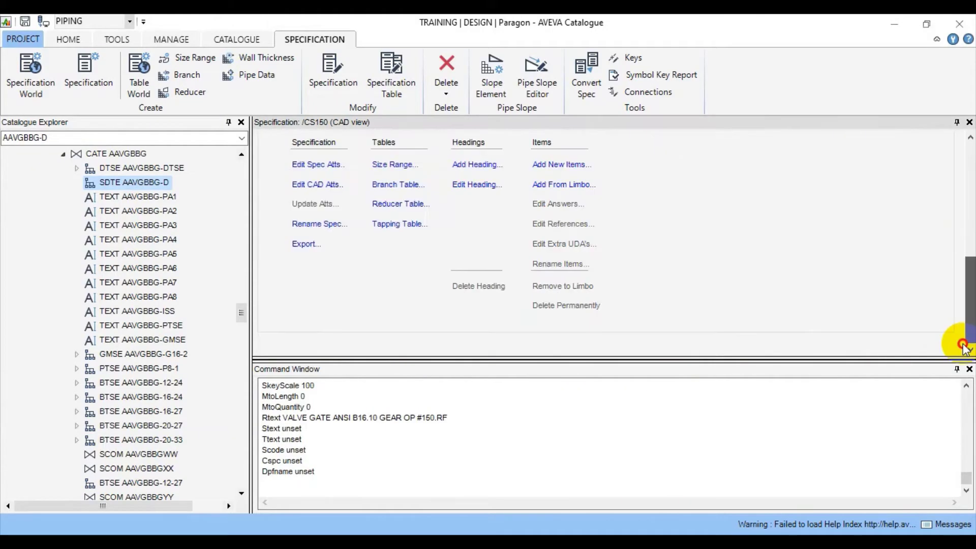
{"action": "scroll", "coordinate": [755, 276], "scroll_direction": "up", "scroll_amount": 1}
{"action": "left_click", "coordinate": [561, 189]}
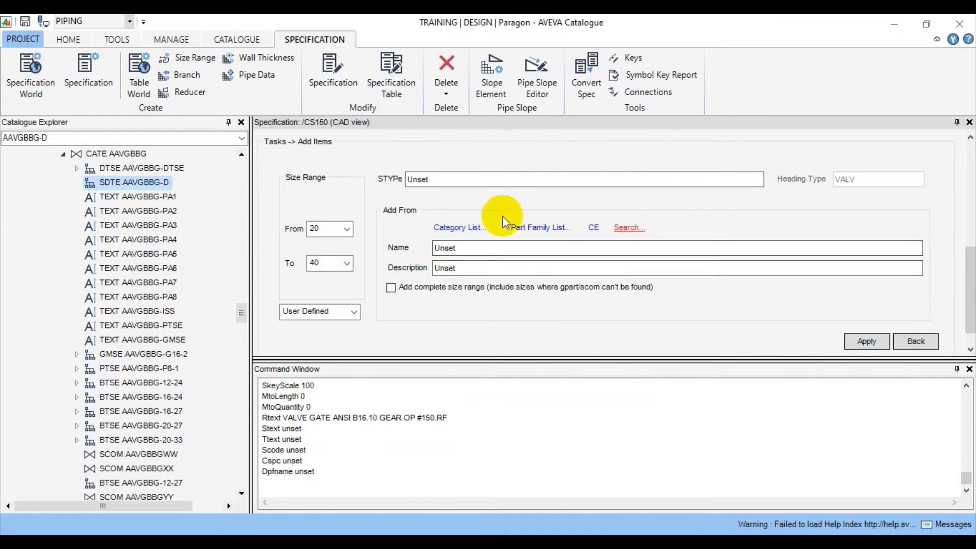
{"action": "left_click", "coordinate": [629, 227]}
{"action": "left_click", "coordinate": [466, 304]}
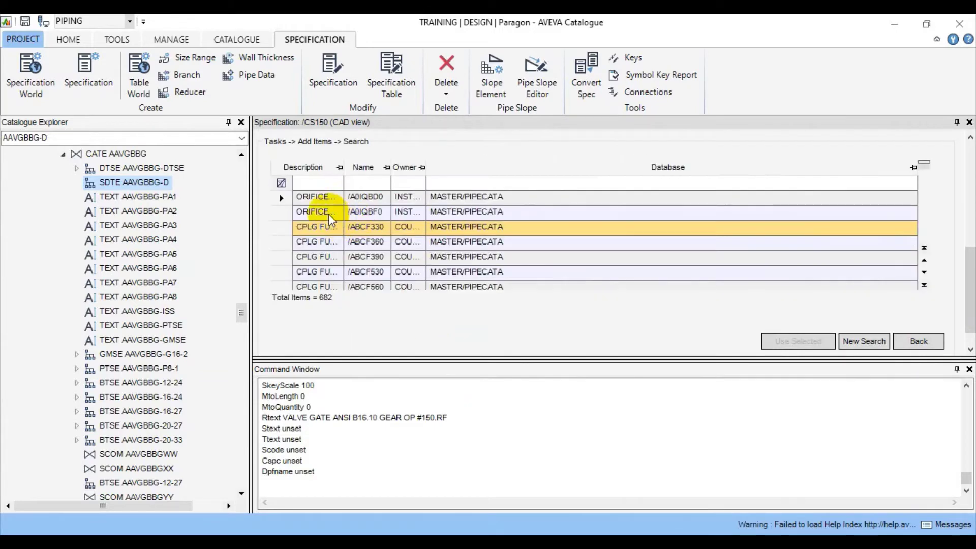
{"action": "double_click", "coordinate": [343, 169]}
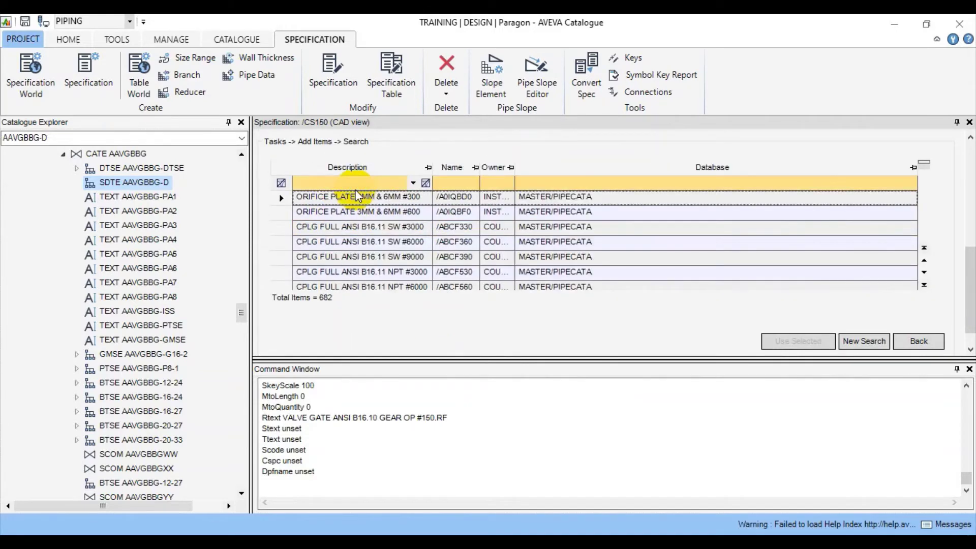
{"action": "left_click", "coordinate": [358, 183]}
{"action": "type", "text": "GATE"}
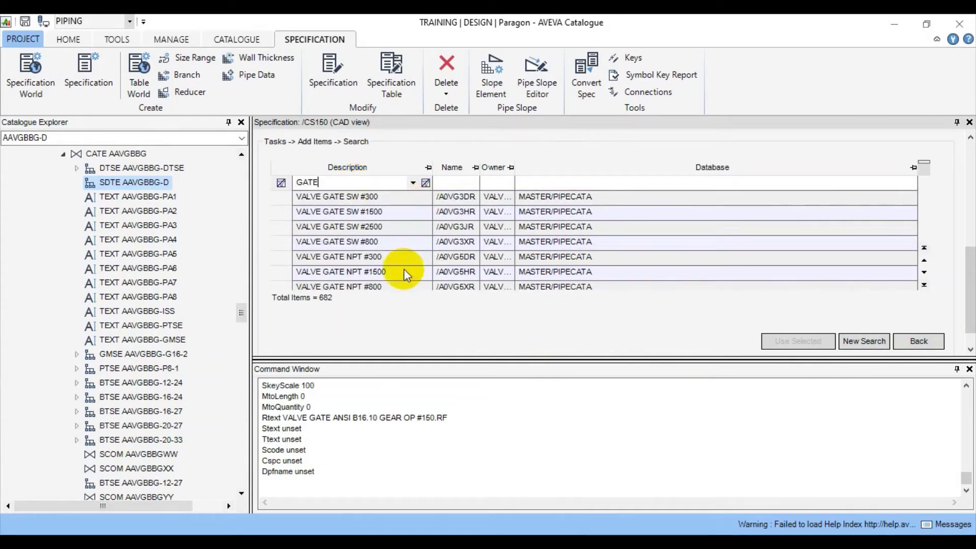
Find the VALVE GATE ANSI B16.10 #150.RF category (AAVGBBR) among the gate valves and use it as the source for the new items
{"action": "scroll", "coordinate": [397, 277], "scroll_direction": "down", "scroll_amount": 1}
{"action": "left_click", "coordinate": [414, 284]}
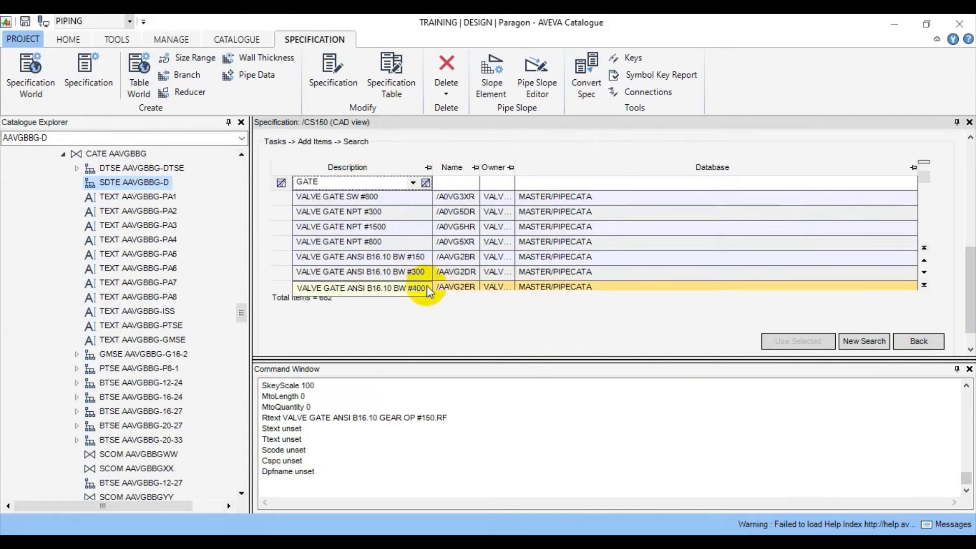
{"action": "key", "text": "Down"}
{"action": "key", "text": "Down"}
{"action": "key", "text": "Down"}
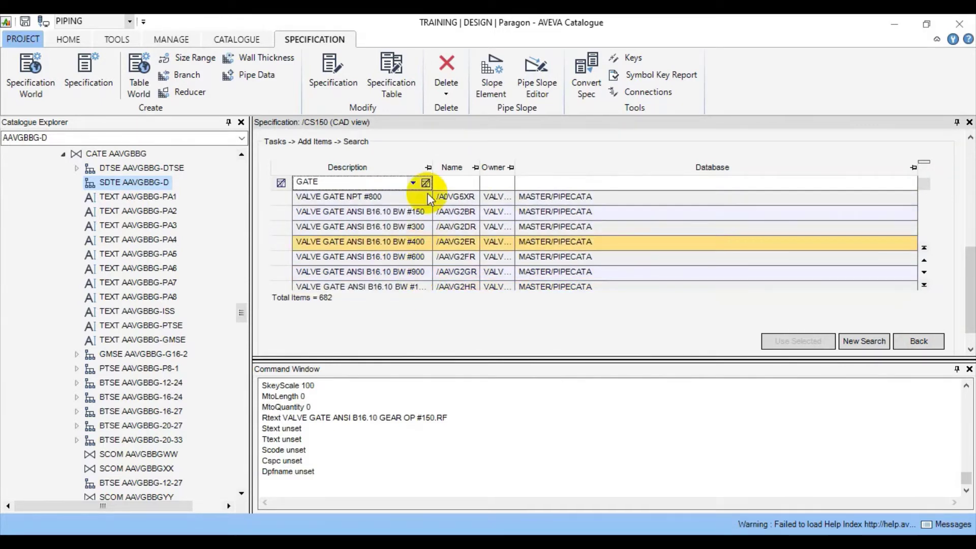
{"action": "left_click_drag", "start_coordinate": [431, 168], "coordinate": [434, 168]}
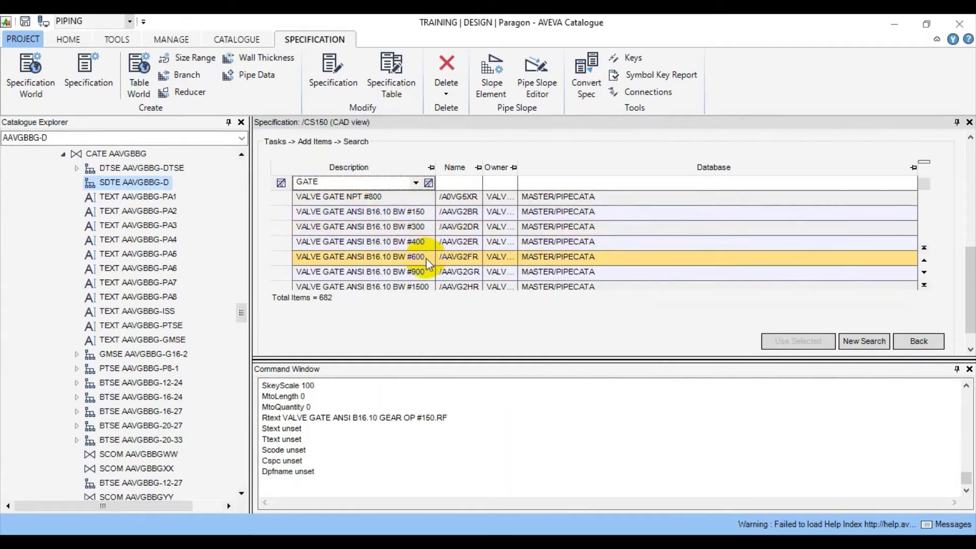
{"action": "scroll", "coordinate": [426, 259], "scroll_direction": "down", "scroll_amount": 6}
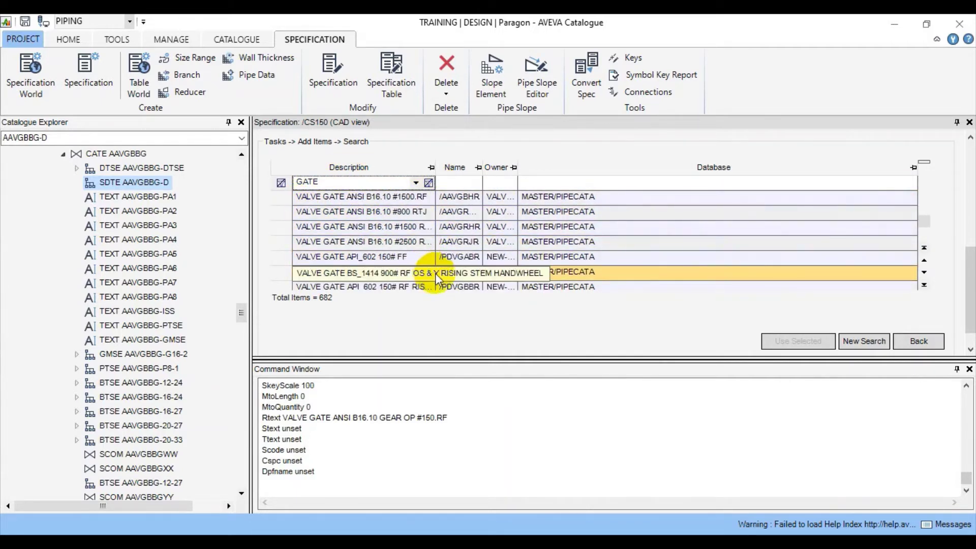
{"action": "scroll", "coordinate": [438, 279], "scroll_direction": "down", "scroll_amount": 3}
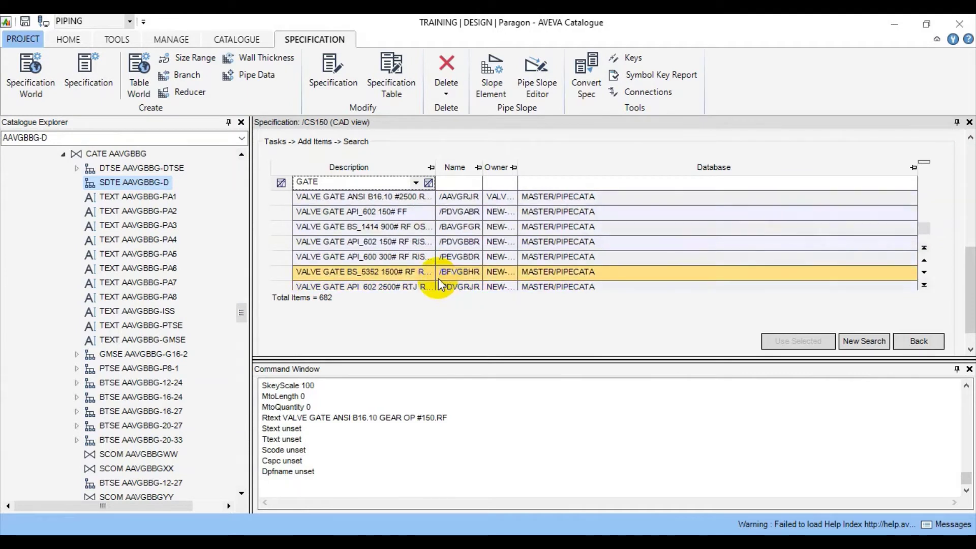
{"action": "scroll", "coordinate": [438, 278], "scroll_direction": "up", "scroll_amount": 3}
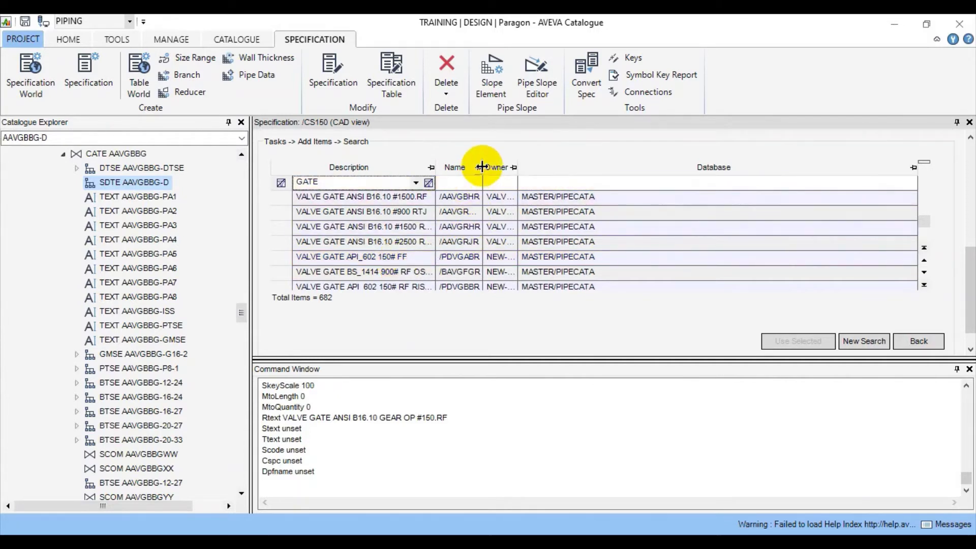
{"action": "left_click_drag", "start_coordinate": [482, 167], "coordinate": [483, 167]}
{"action": "scroll", "coordinate": [475, 266], "scroll_direction": "up", "scroll_amount": 5}
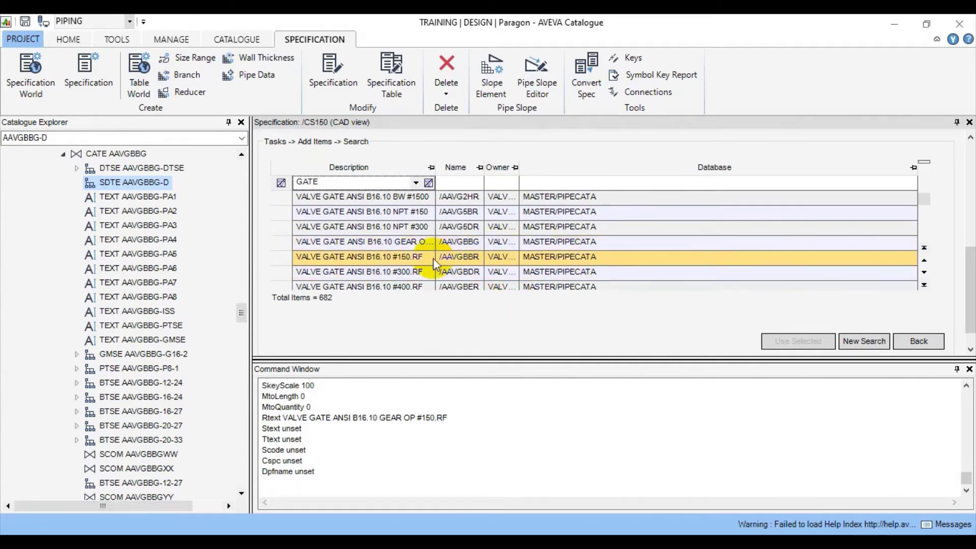
{"action": "left_click", "coordinate": [415, 257]}
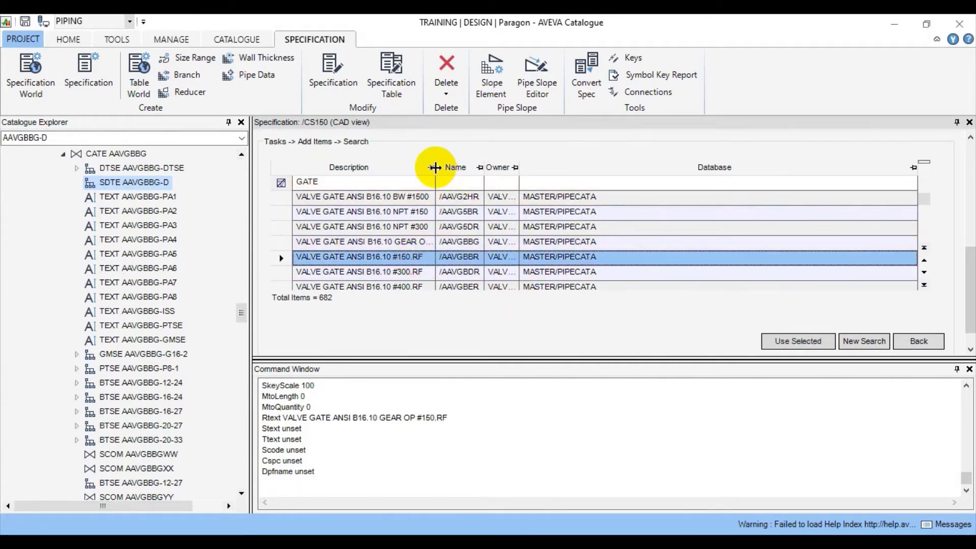
{"action": "left_click_drag", "start_coordinate": [443, 168], "coordinate": [511, 167]}
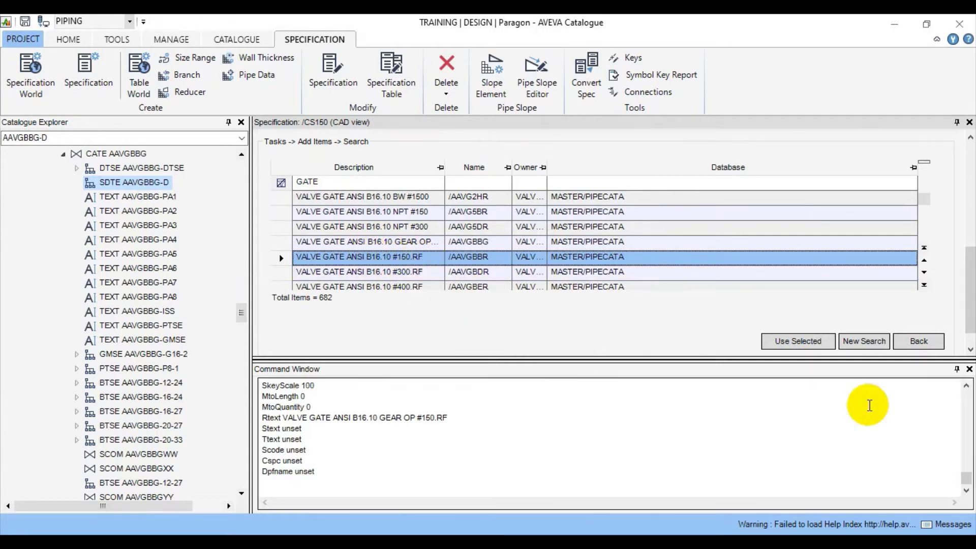
{"action": "left_click", "coordinate": [812, 347]}
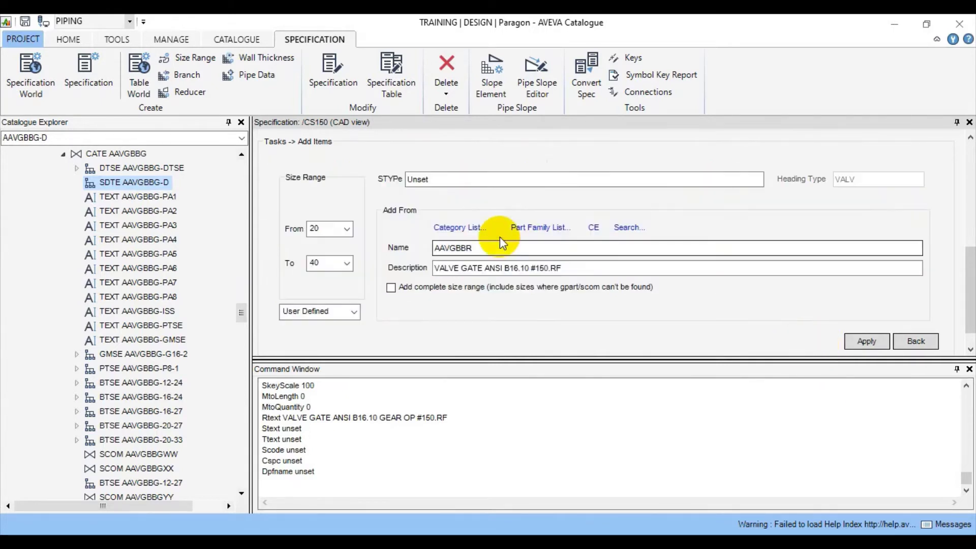
Add the valve items with a size range from 50 to 600 and the STYP VGBW
{"action": "left_click", "coordinate": [347, 229]}
{"action": "left_click", "coordinate": [333, 276]}
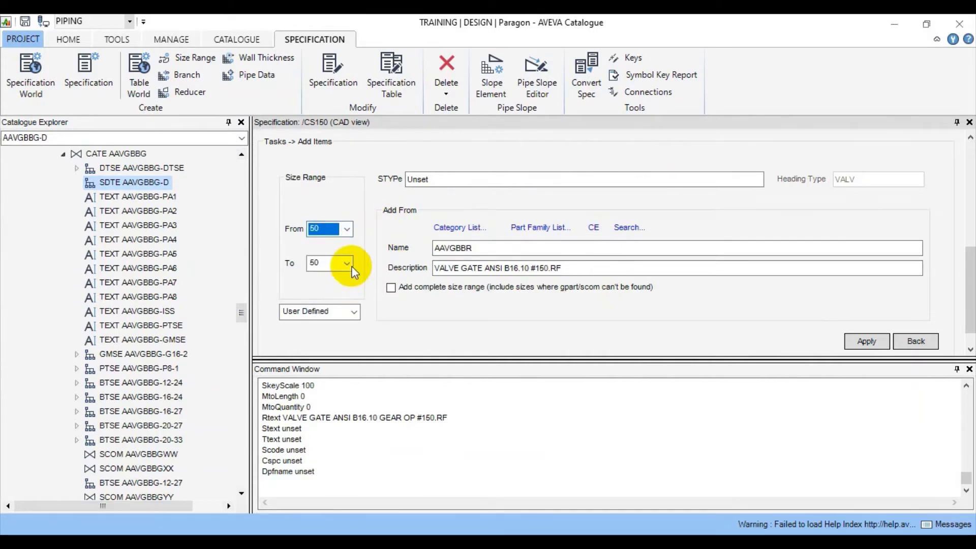
{"action": "left_click", "coordinate": [347, 262]}
{"action": "left_click", "coordinate": [334, 363]}
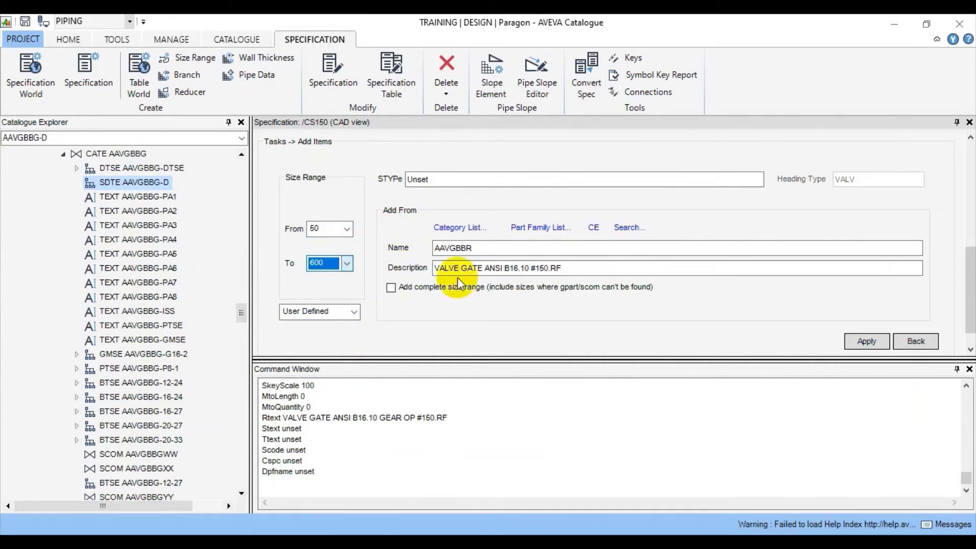
{"action": "double_click", "coordinate": [446, 180]}
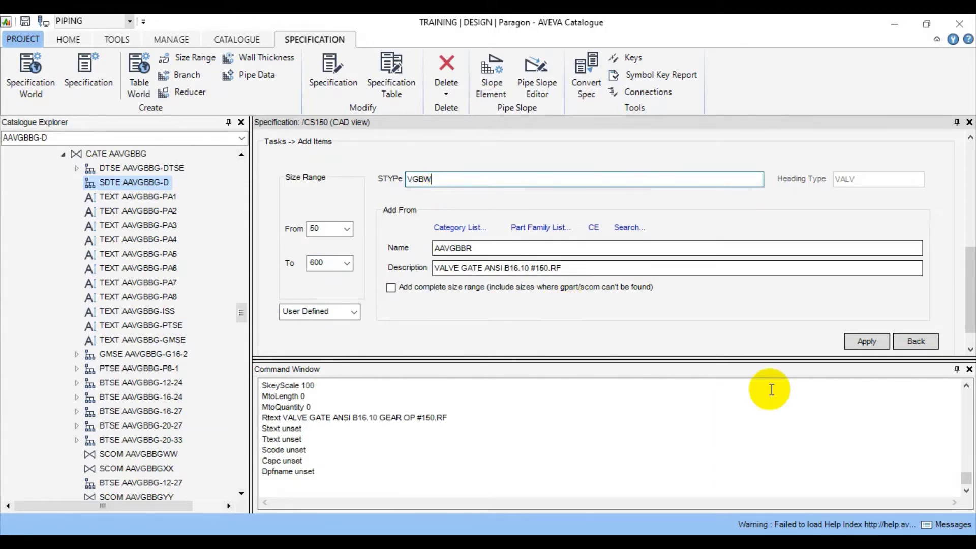
{"action": "left_click", "coordinate": [858, 341]}
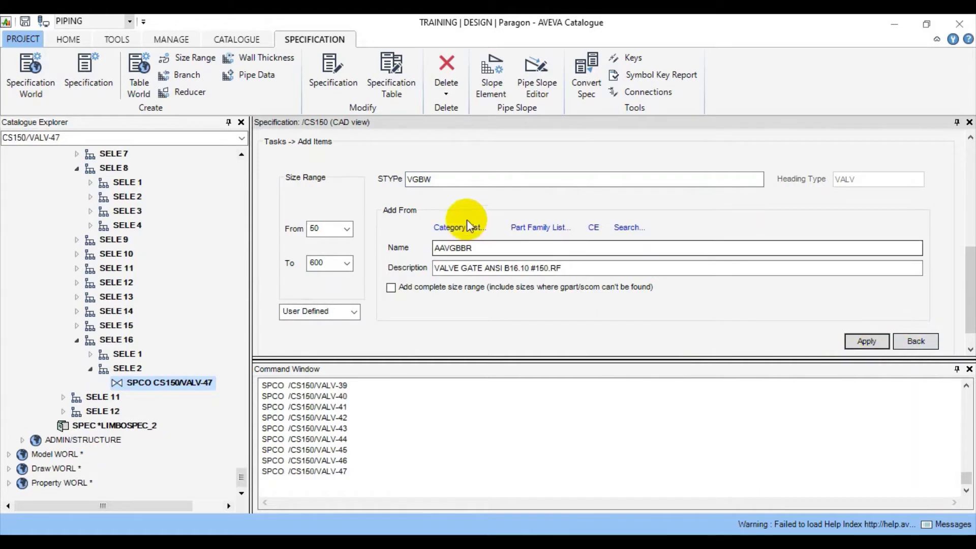
Copy the category name AAVGBBR and return to the specification task list
{"action": "double_click", "coordinate": [490, 248]}
{"action": "right_click", "coordinate": [490, 251]}
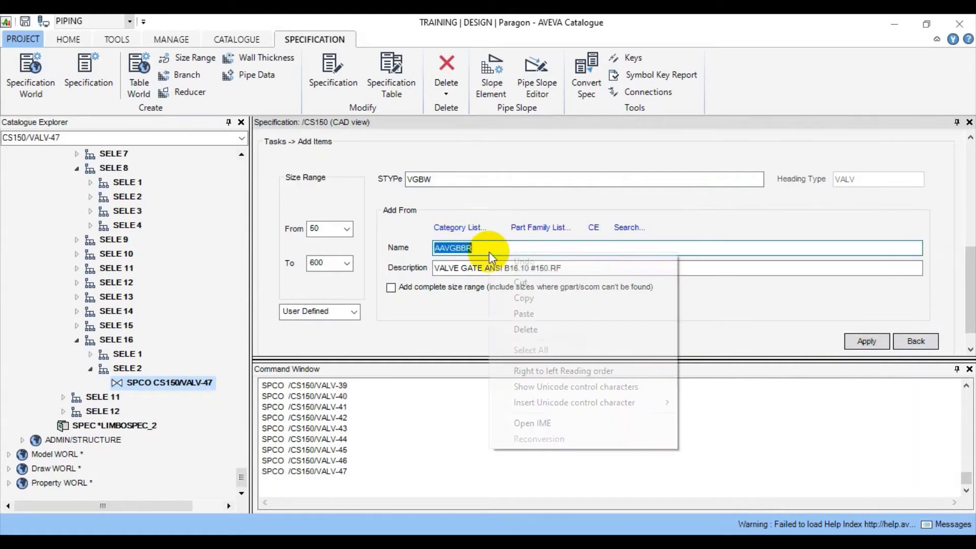
{"action": "left_click", "coordinate": [527, 296]}
{"action": "left_click", "coordinate": [930, 345]}
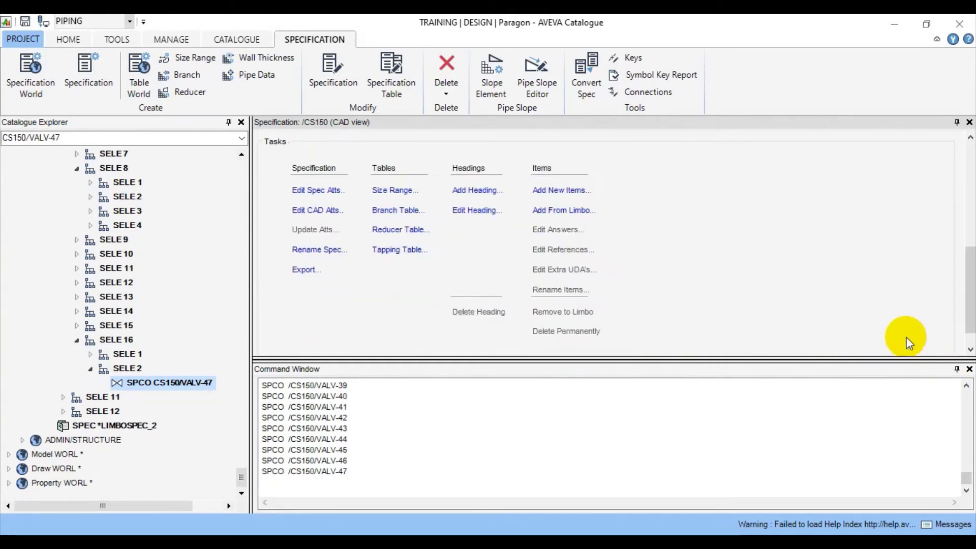
Sort the valve items by Material Text Ref to select all VGBW items of bores 50 to 600, and open their references for editing
{"action": "left_click_drag", "start_coordinate": [971, 338], "coordinate": [962, 181]}
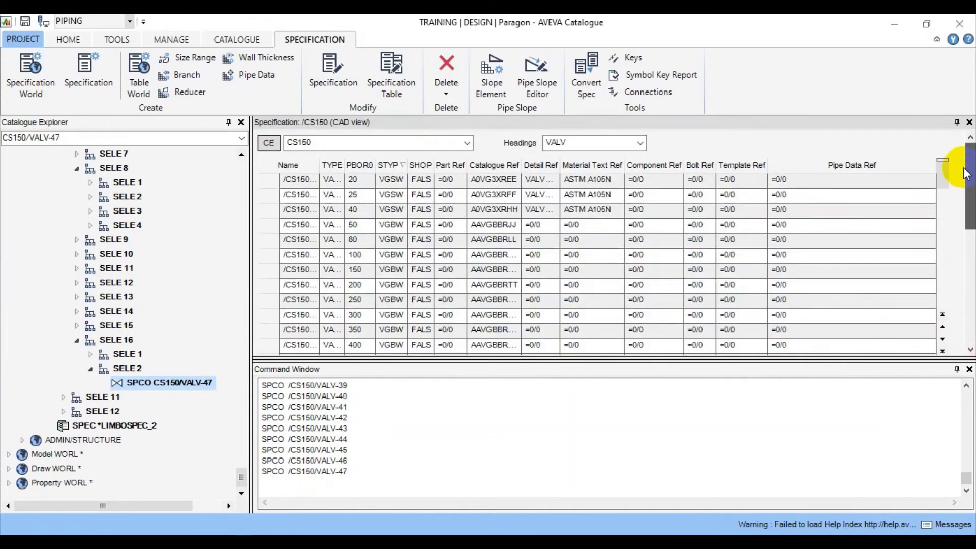
{"action": "left_click", "coordinate": [590, 164]}
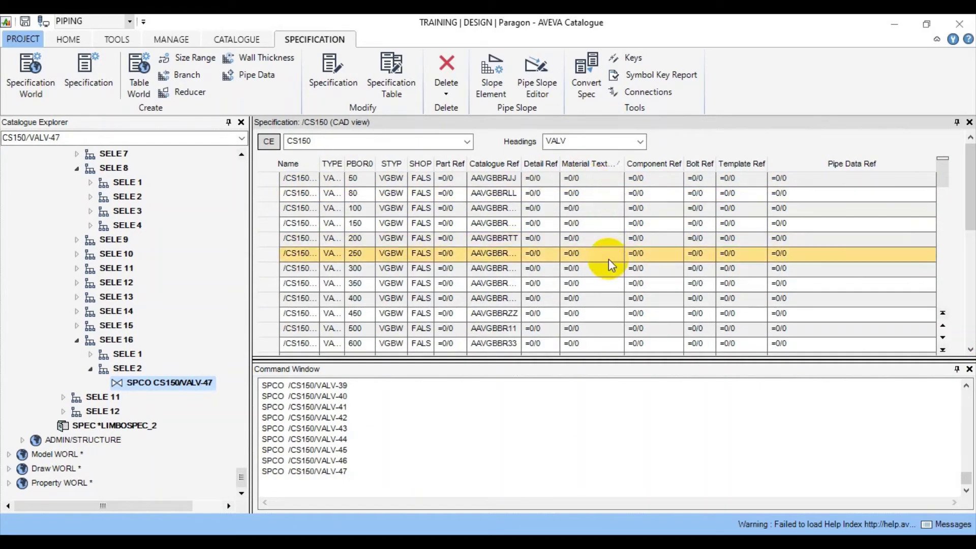
{"action": "scroll", "coordinate": [603, 263], "scroll_direction": "down", "scroll_amount": 2}
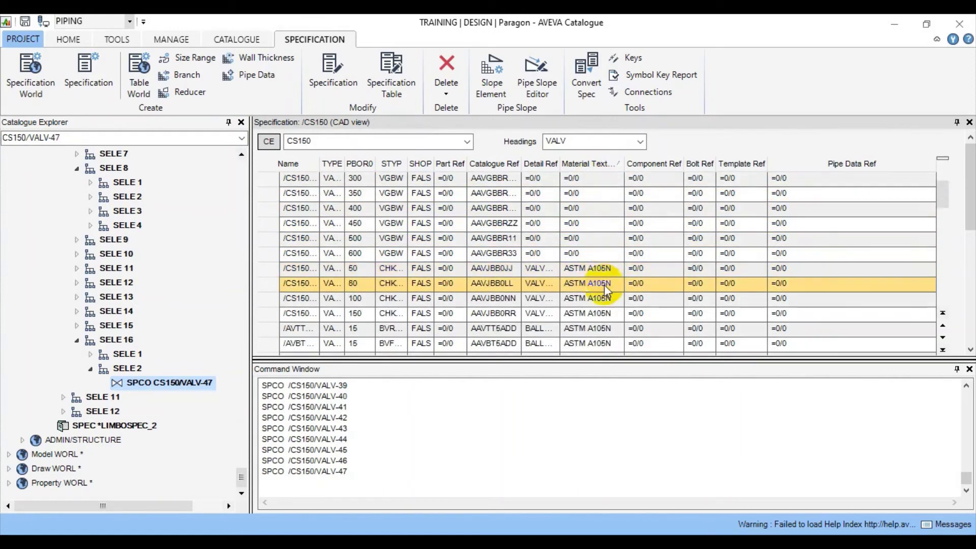
{"action": "left_click", "coordinate": [601, 253], "text": "shift"}
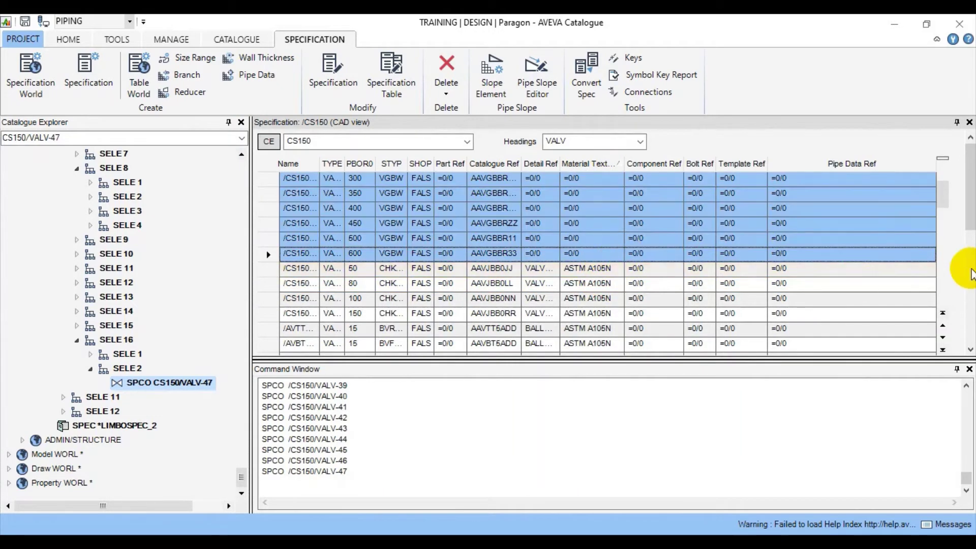
{"action": "left_click_drag", "start_coordinate": [968, 199], "coordinate": [968, 335]}
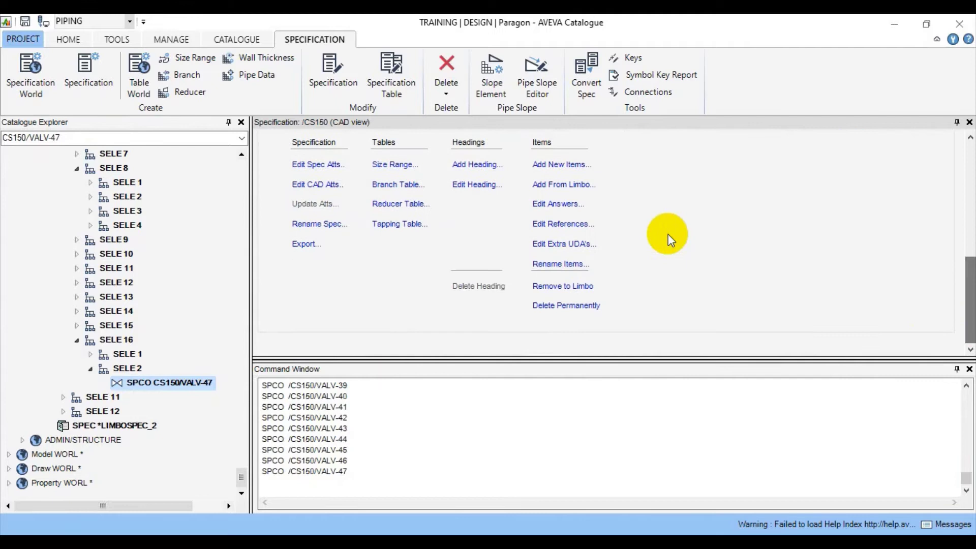
{"action": "left_click", "coordinate": [566, 225]}
Set the Detail Ref to the VALVE GATE ANSI B16.10 #150.RF detail text (AAVGBBR-D), filtering the list by owner name AAVGBBR
{"action": "left_click", "coordinate": [514, 186]}
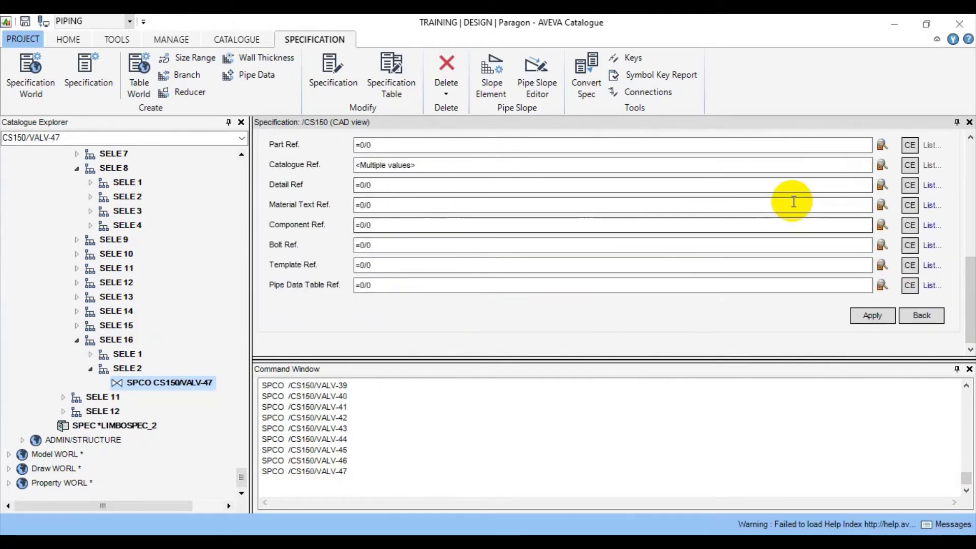
{"action": "left_click", "coordinate": [929, 189]}
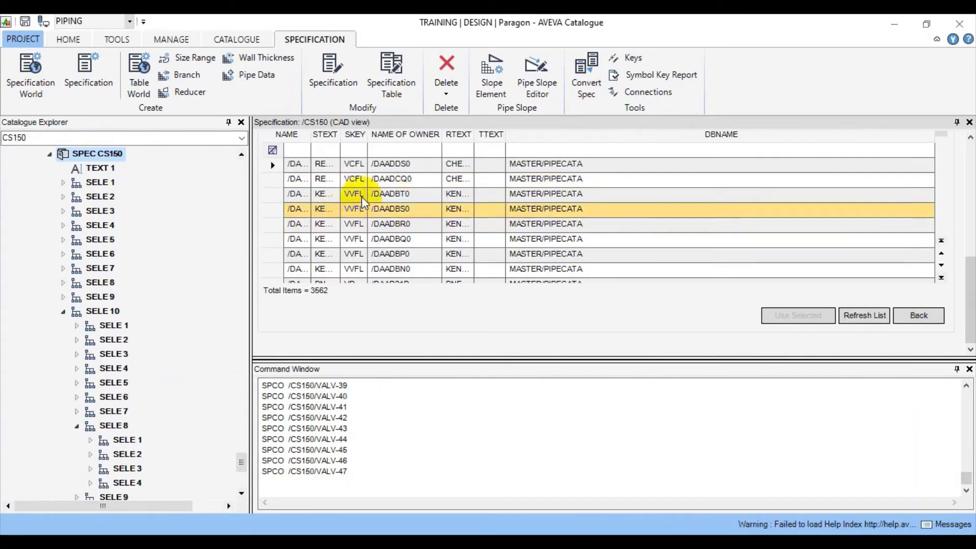
{"action": "left_click", "coordinate": [410, 151]}
{"action": "type", "text": "AAVGBBR"}
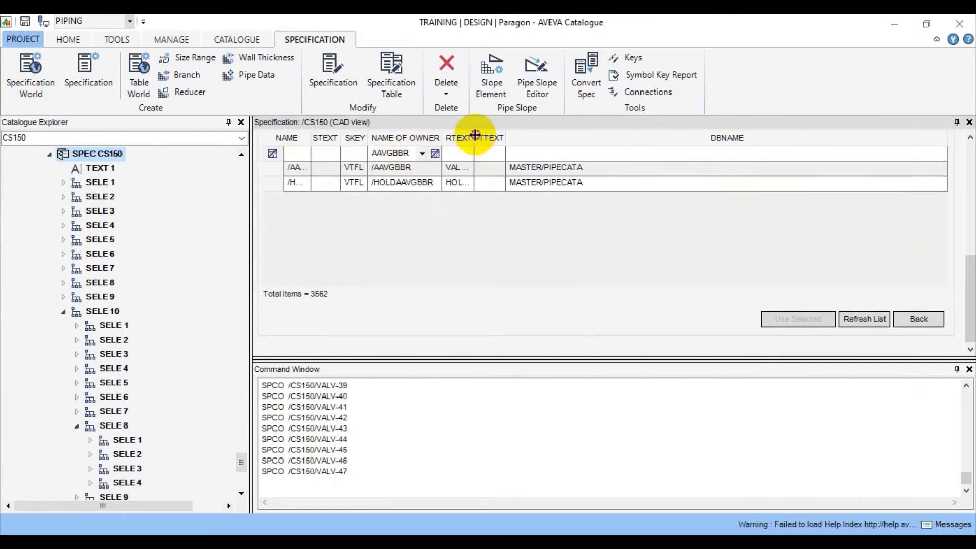
{"action": "left_click_drag", "start_coordinate": [474, 134], "coordinate": [552, 138]}
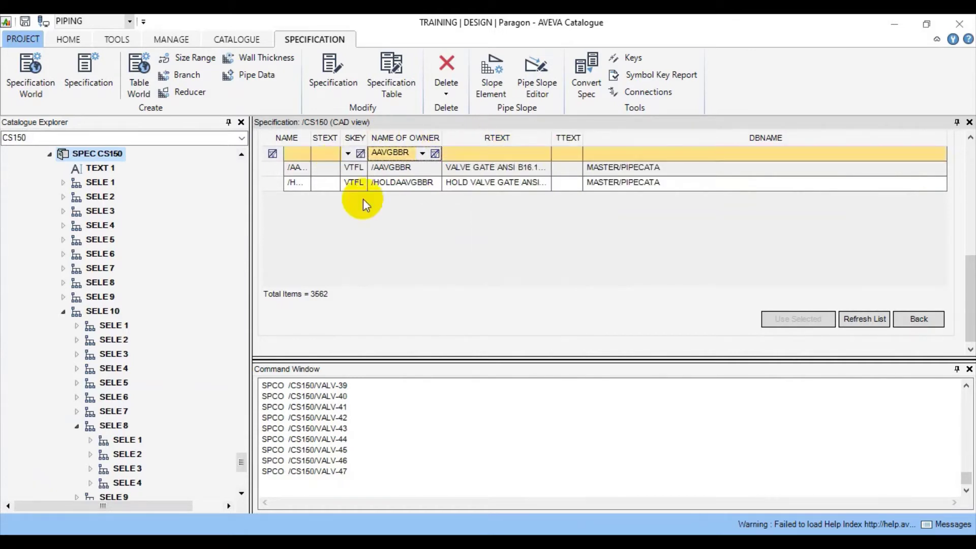
{"action": "left_click", "coordinate": [508, 168]}
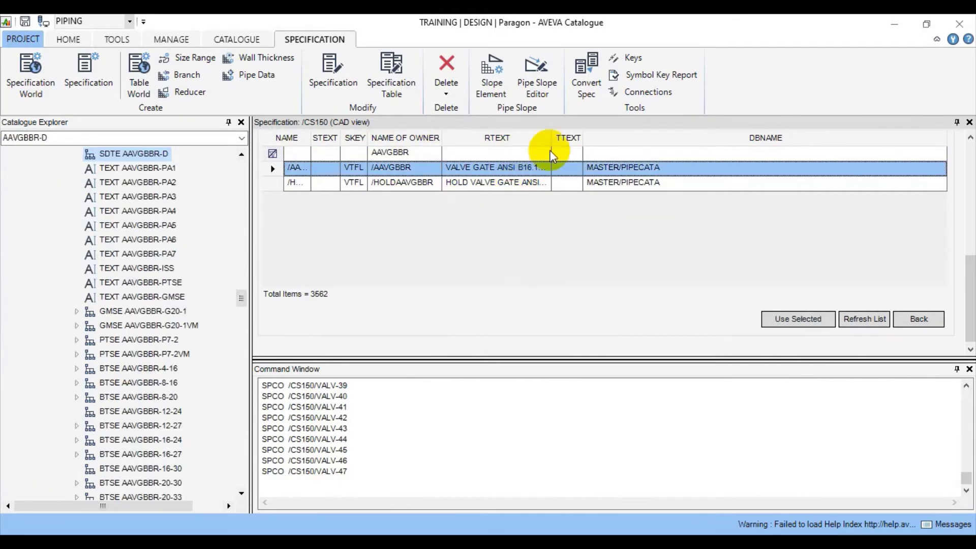
{"action": "left_click_drag", "start_coordinate": [551, 137], "coordinate": [606, 138]}
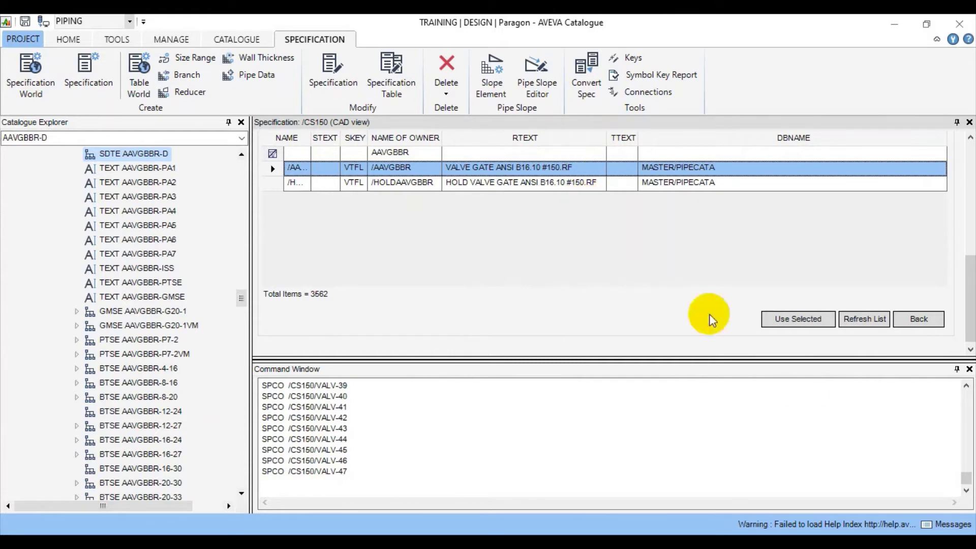
{"action": "left_click", "coordinate": [807, 321]}
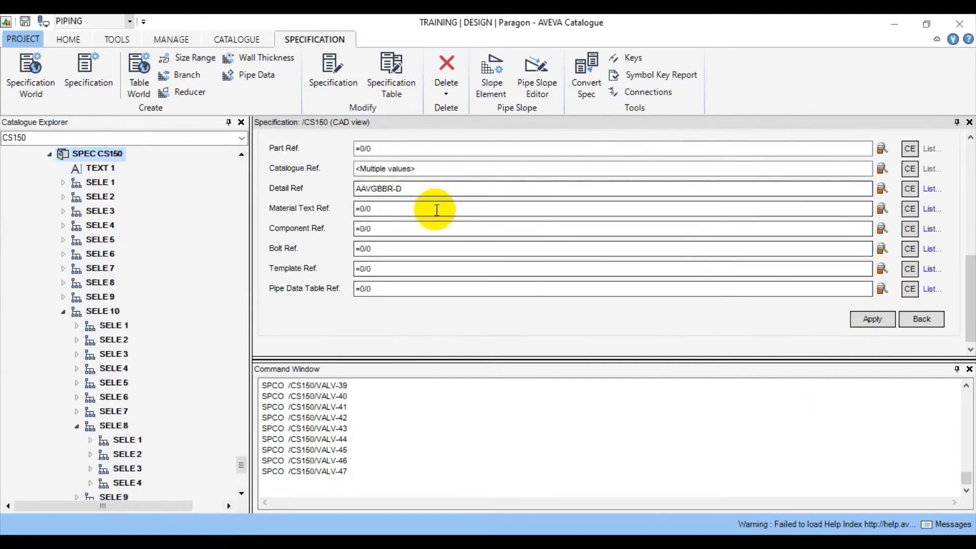
Set the Material Text Ref of the selected gate valves to A105N, filtering the text list by A105, and apply the references
{"action": "left_click", "coordinate": [928, 209]}
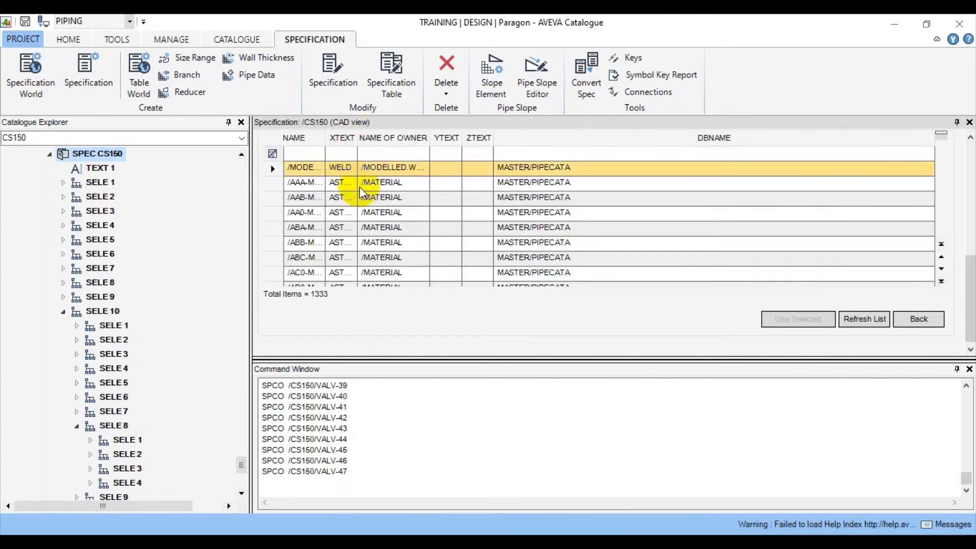
{"action": "double_click", "coordinate": [358, 137]}
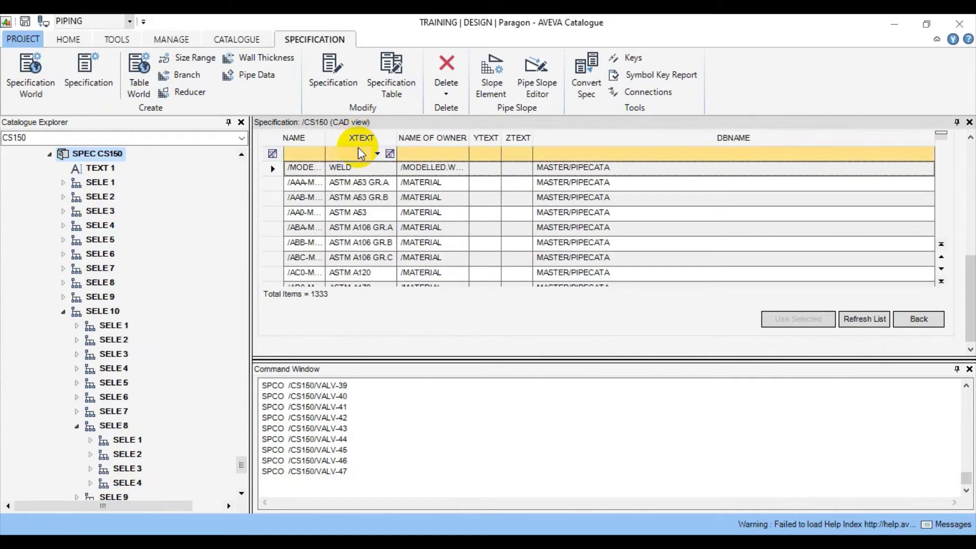
{"action": "left_click", "coordinate": [359, 153]}
{"action": "type", "text": "A105"}
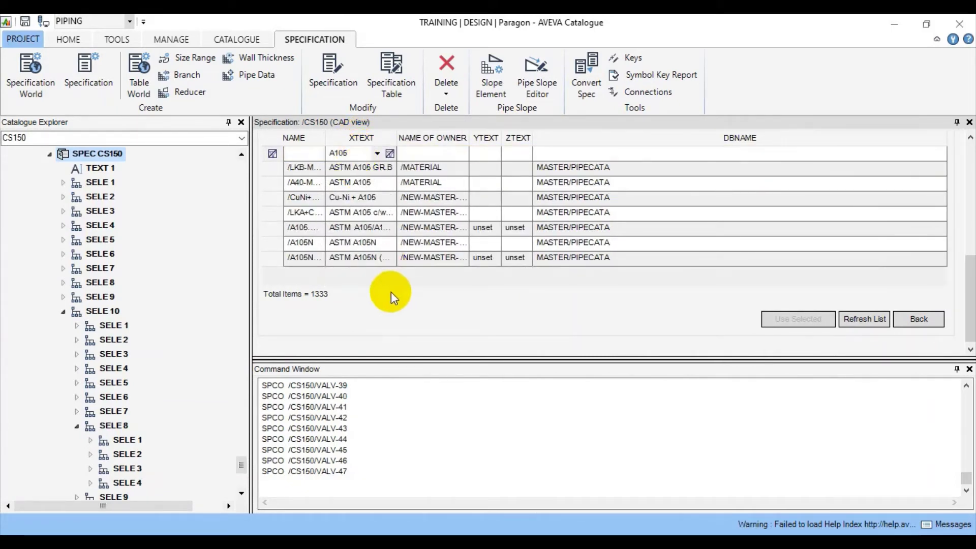
{"action": "left_click", "coordinate": [369, 246]}
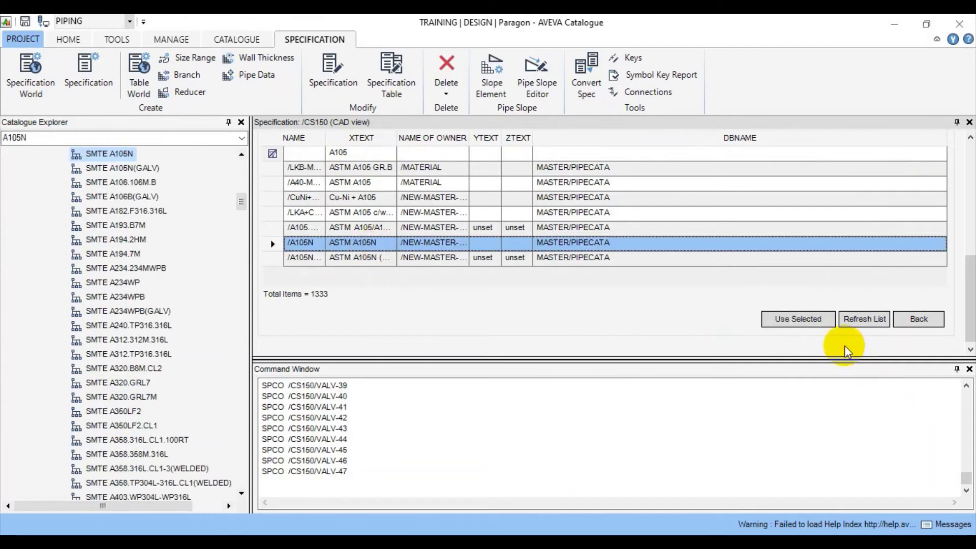
{"action": "left_click", "coordinate": [808, 319]}
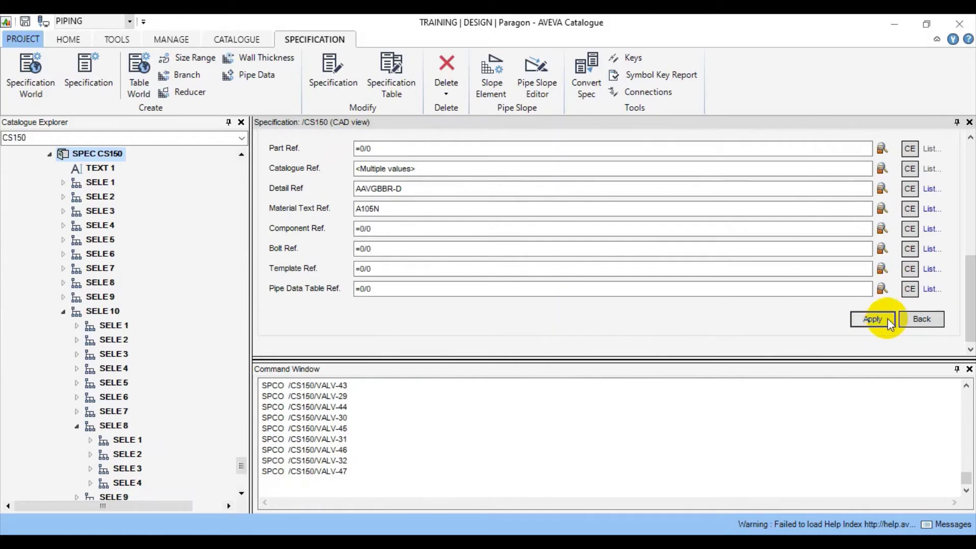
{"action": "left_click", "coordinate": [919, 319]}
Sort the CS150 valve items by STYP in descending order and widen that column to review the VGBW items
{"action": "left_click_drag", "start_coordinate": [968, 305], "coordinate": [925, 164]}
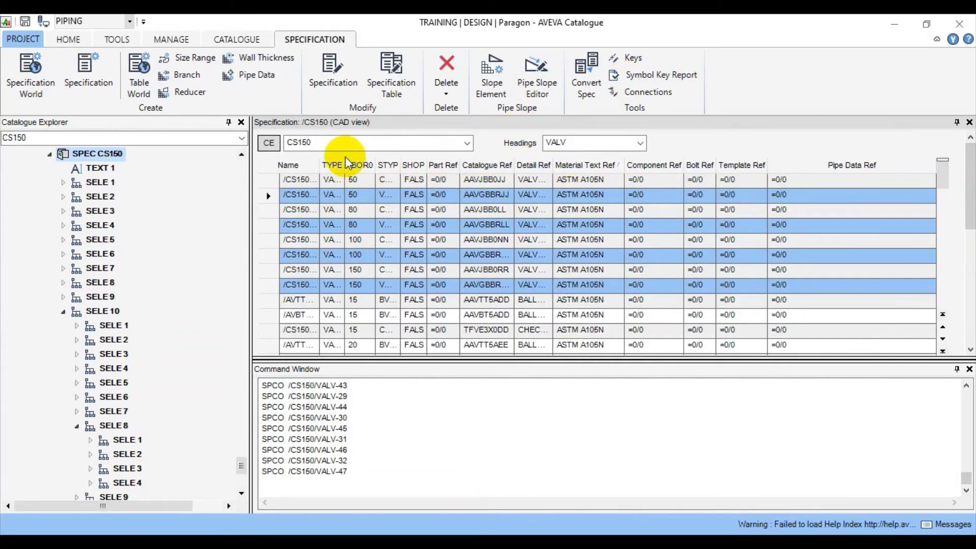
{"action": "left_click", "coordinate": [389, 165]}
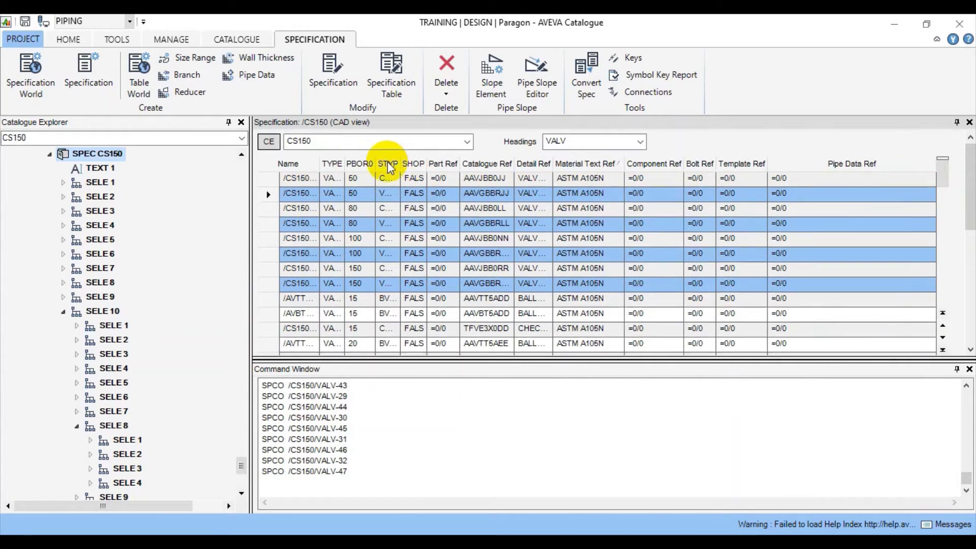
{"action": "left_click", "coordinate": [392, 164]}
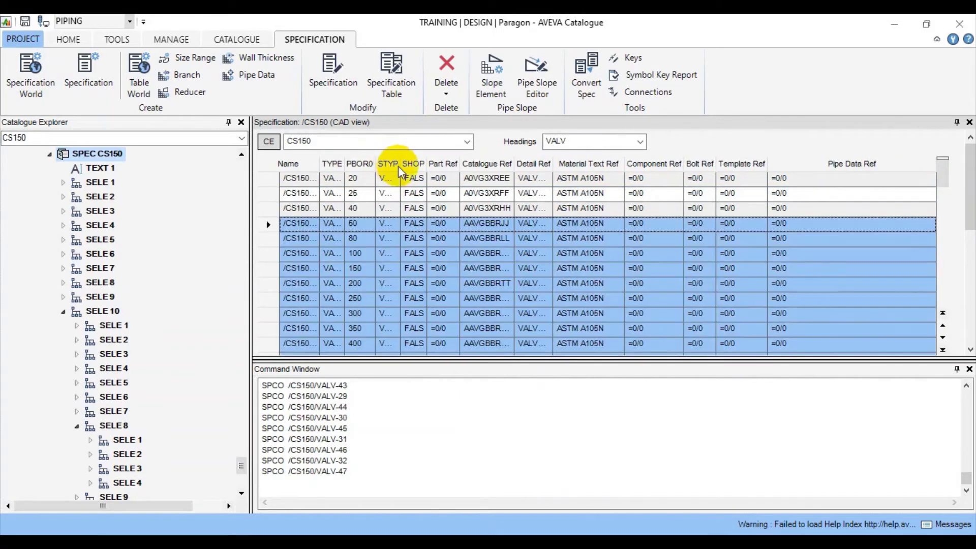
{"action": "left_click_drag", "start_coordinate": [398, 157], "coordinate": [407, 158]}
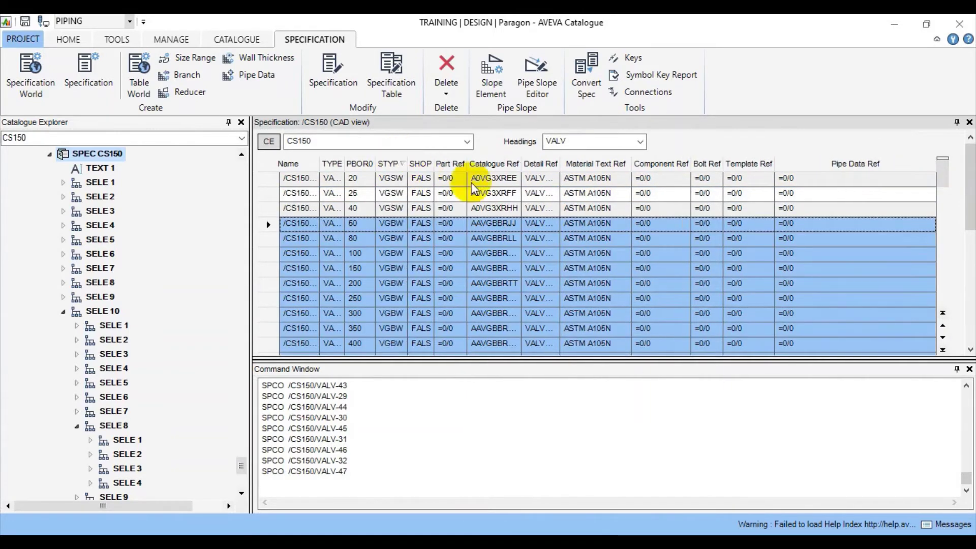
{"action": "scroll", "coordinate": [428, 301], "scroll_direction": "down", "scroll_amount": 1}
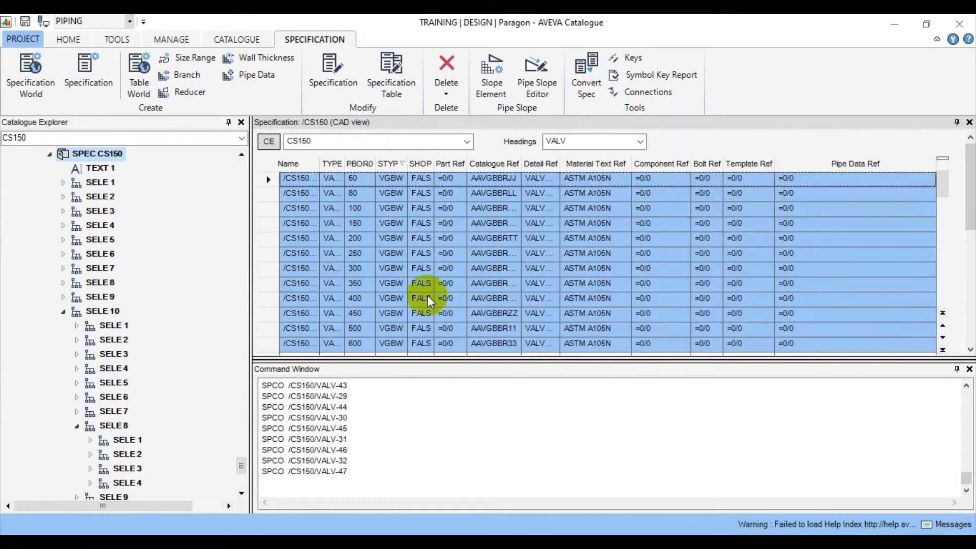
View the 3D model of the bore 100 VGBW gate valve's catalogue component, orbit around it, and close the model view
{"action": "left_click", "coordinate": [365, 210]}
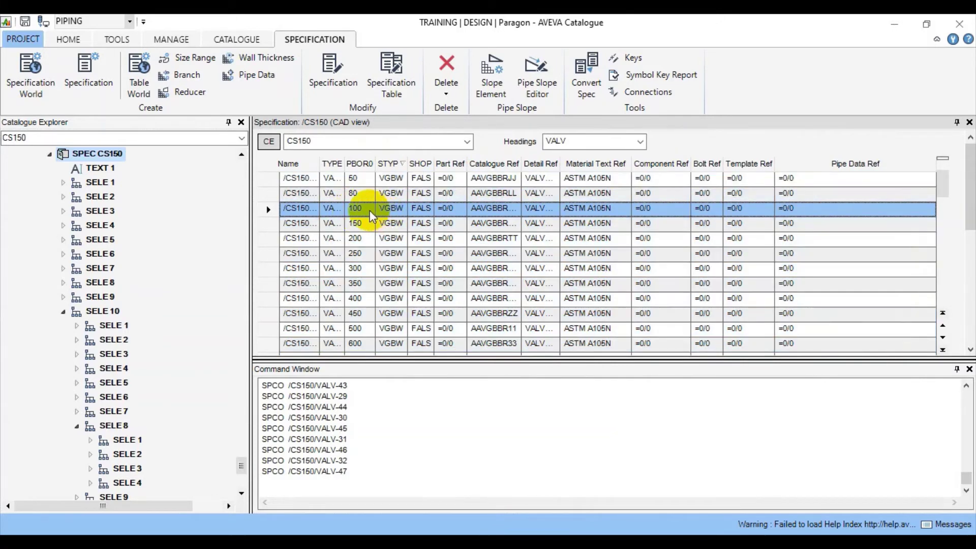
{"action": "right_click", "coordinate": [371, 216]}
{"action": "mouse_move", "coordinate": [436, 233]}
{"action": "left_click", "coordinate": [516, 249]}
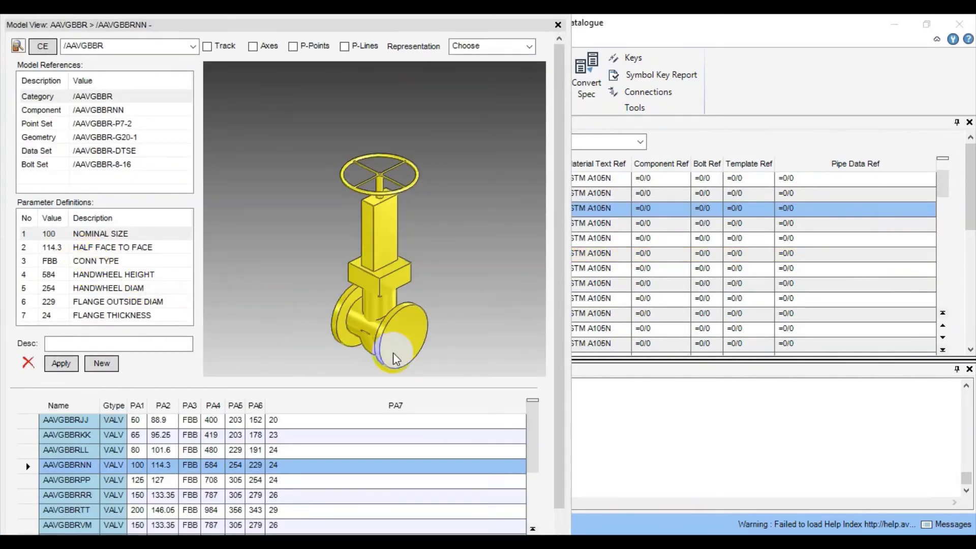
{"action": "middle_click_drag", "start_coordinate": [396, 359], "coordinate": [367, 336]}
{"action": "left_click", "coordinate": [558, 24]}
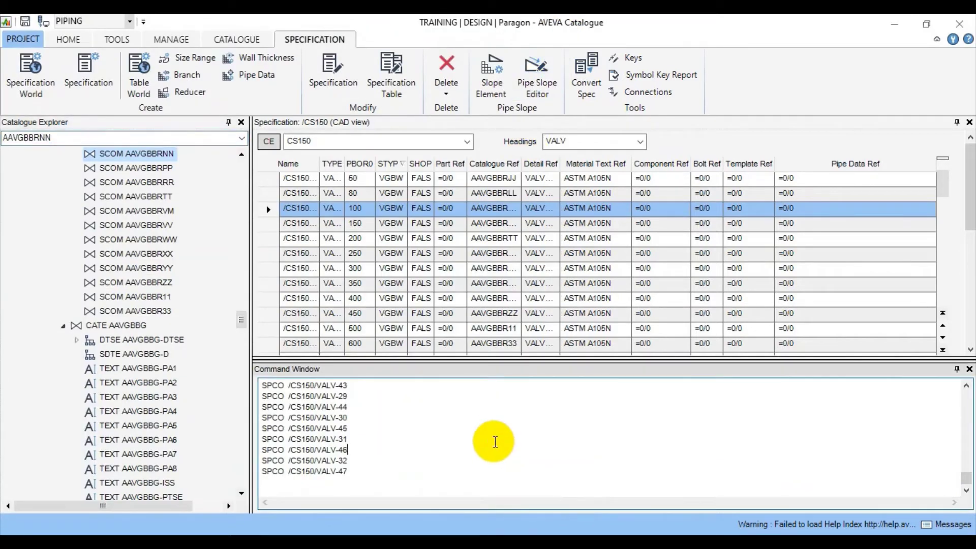
Launch AVEVA Everything3D with TRA-DES.bat from the desktop and display pipe 100-CS150-0001 in an isometric 3D view
{"action": "left_click", "coordinate": [500, 445]}
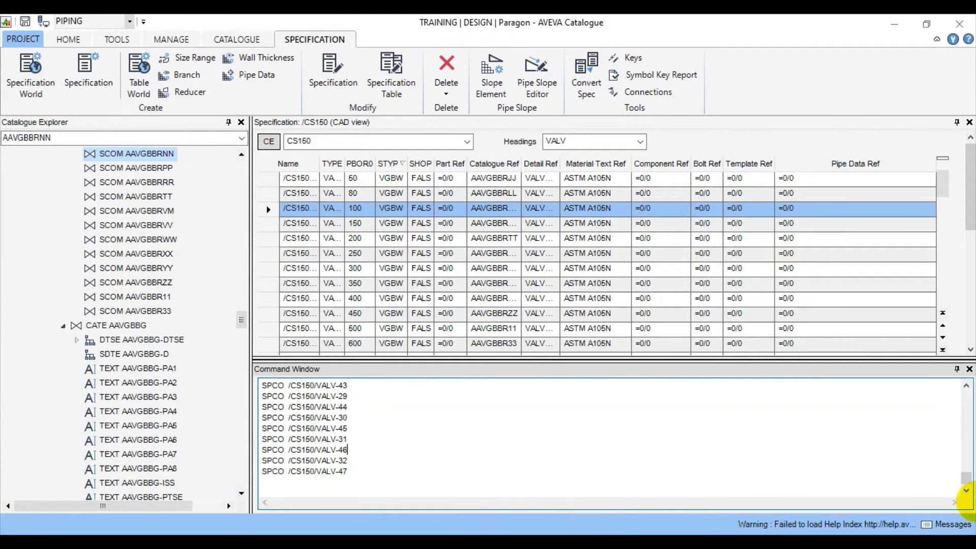
{"action": "left_click", "coordinate": [969, 531]}
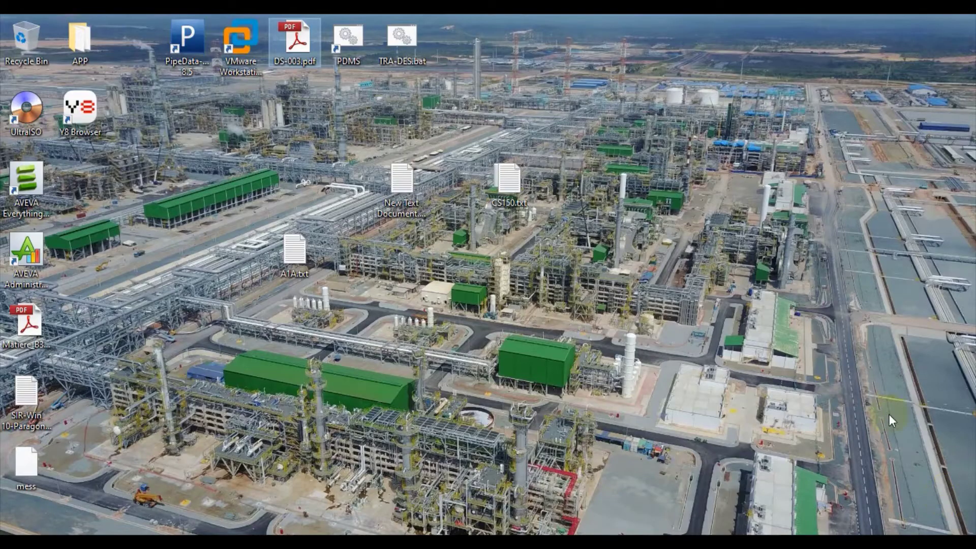
{"action": "double_click", "coordinate": [389, 44]}
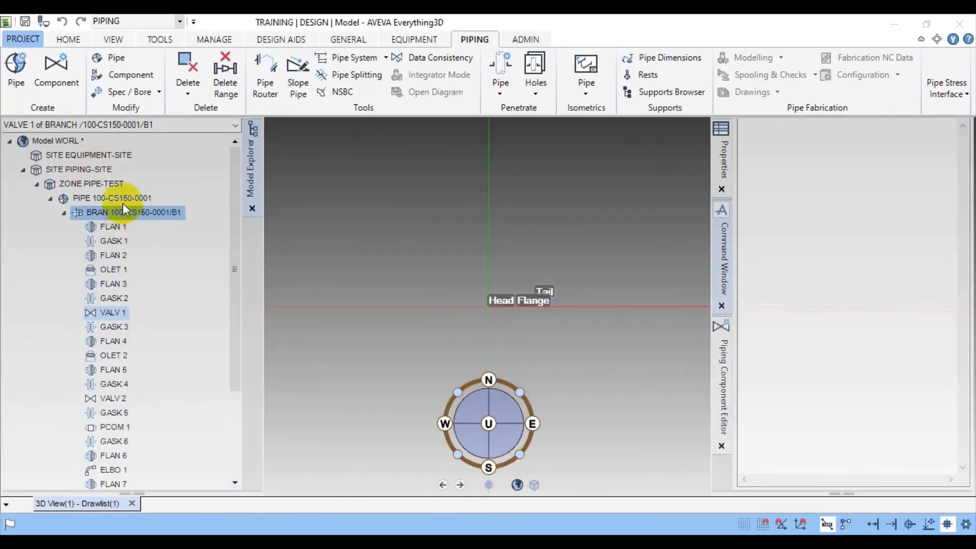
{"action": "left_click", "coordinate": [121, 197]}
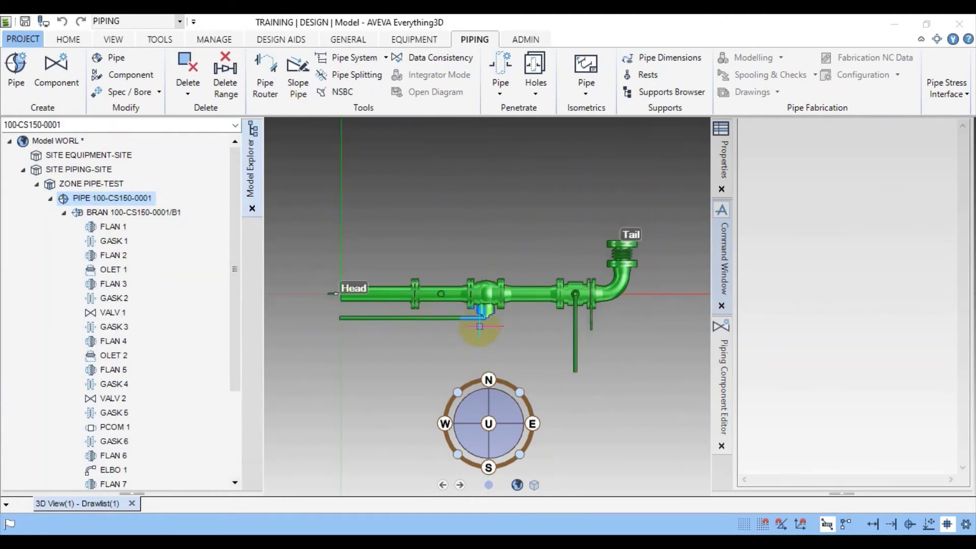
{"action": "middle_click_drag", "start_coordinate": [479, 327], "coordinate": [514, 113]}
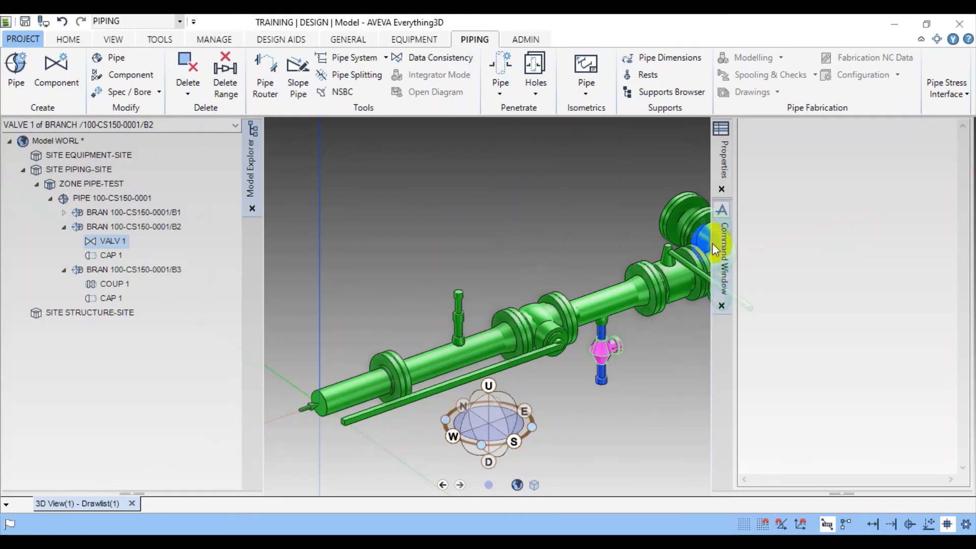
Reselect the valve of branch 100-CS150-0001/B2 as the VGSW socket-weld #800 gate valve
{"action": "left_click", "coordinate": [117, 76]}
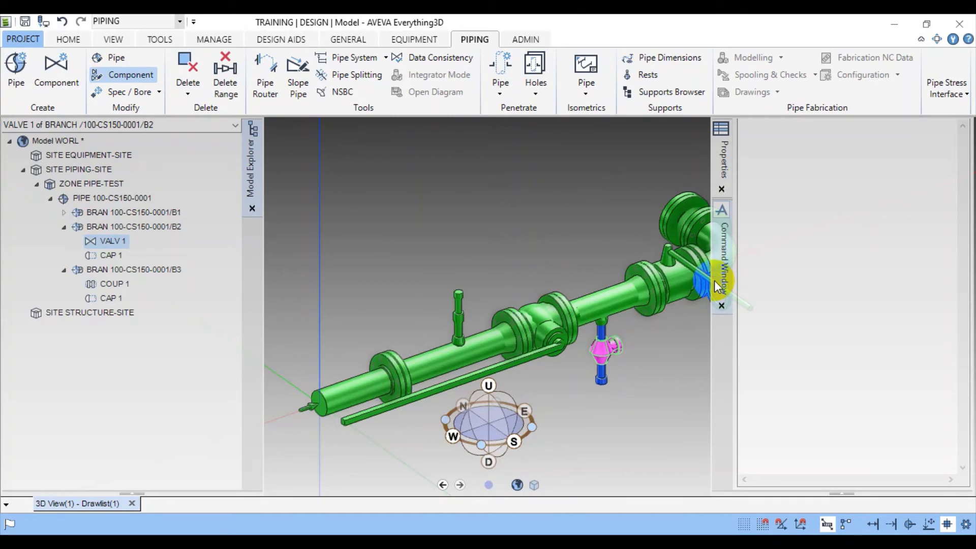
{"action": "left_click", "coordinate": [645, 188]}
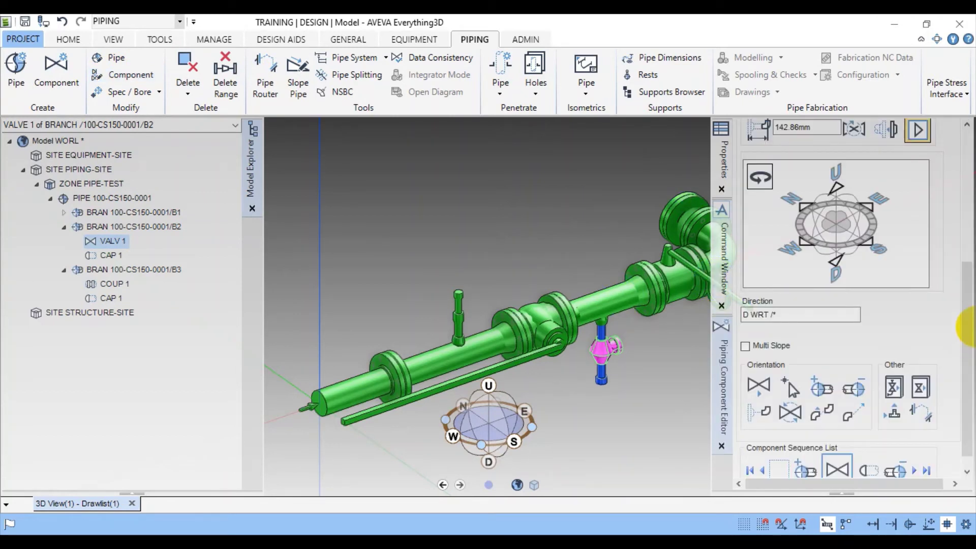
{"action": "left_click_drag", "start_coordinate": [967, 324], "coordinate": [967, 237]}
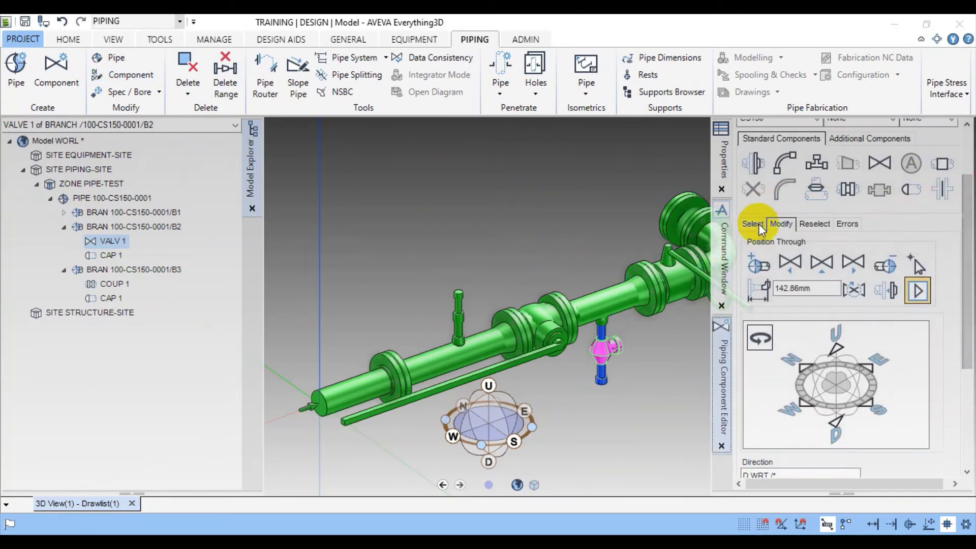
{"action": "left_click", "coordinate": [812, 224]}
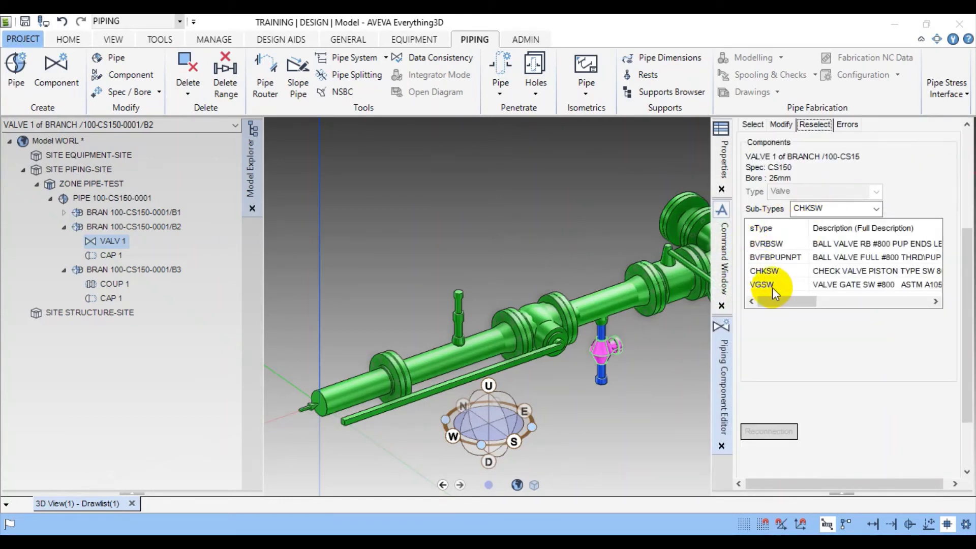
{"action": "left_click", "coordinate": [847, 286]}
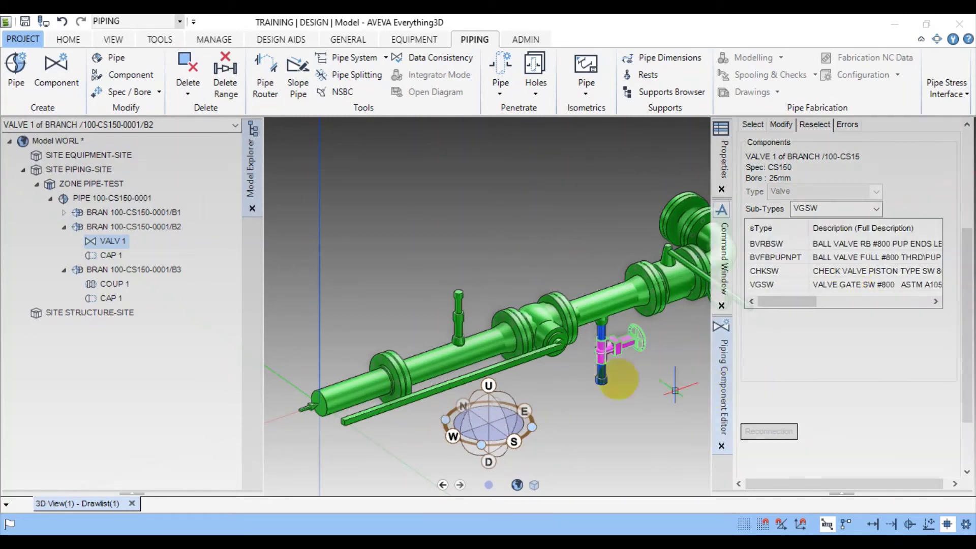
Start graphical editing of the reselected gate valve in branch 100-CS150-0001/B2 and pick its direction handle
{"action": "scroll", "coordinate": [638, 369], "scroll_direction": "up", "scroll_amount": 2}
{"action": "scroll", "coordinate": [638, 369], "scroll_direction": "up", "scroll_amount": 2}
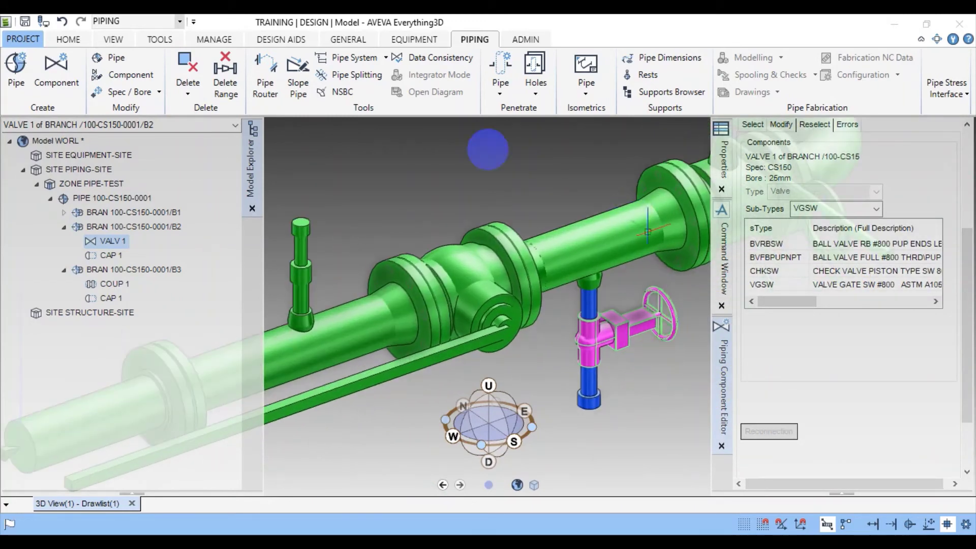
{"action": "left_click", "coordinate": [76, 34]}
{"action": "left_click", "coordinate": [183, 76]}
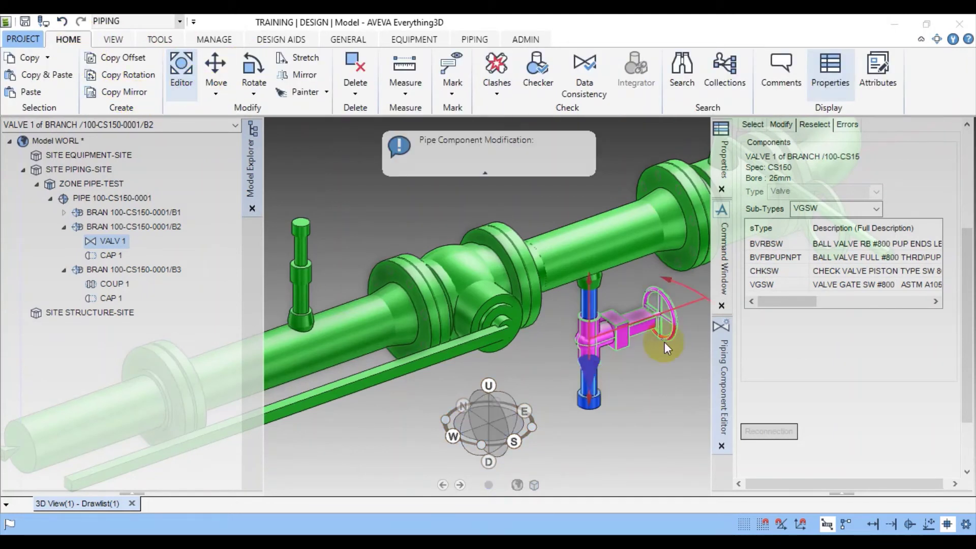
{"action": "left_click", "coordinate": [707, 303]}
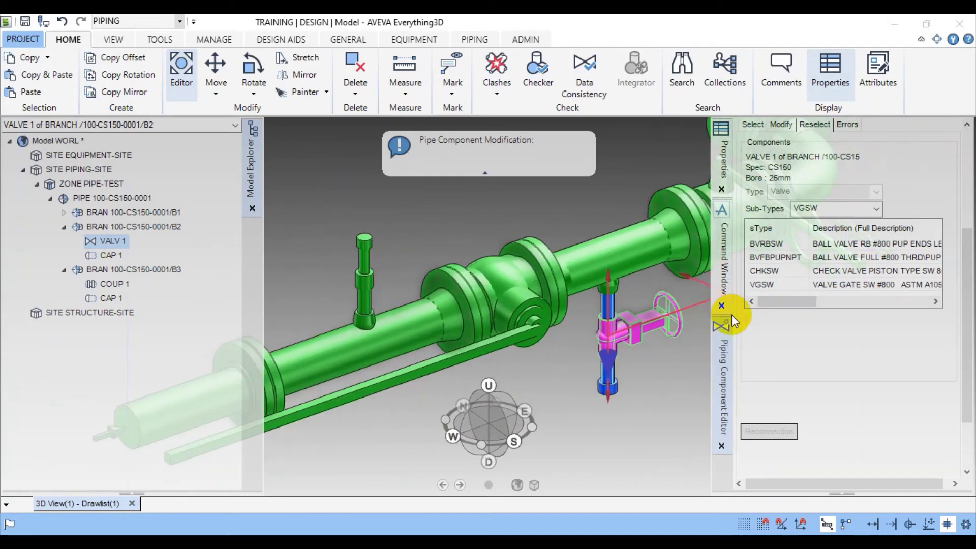